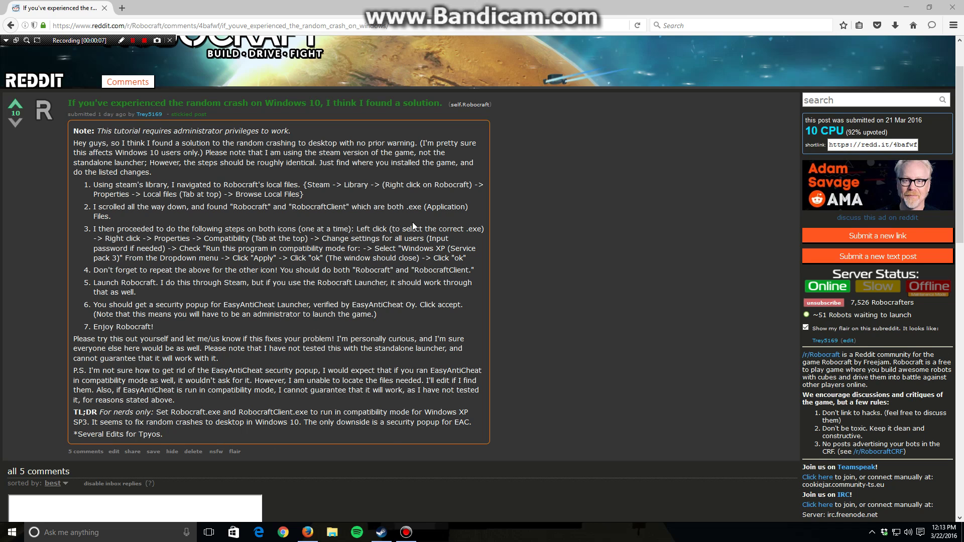
# - Minimize and restore Firefox, briefly highlighting the crash-fix post's first instruction step
pyautogui.click(912, 9)
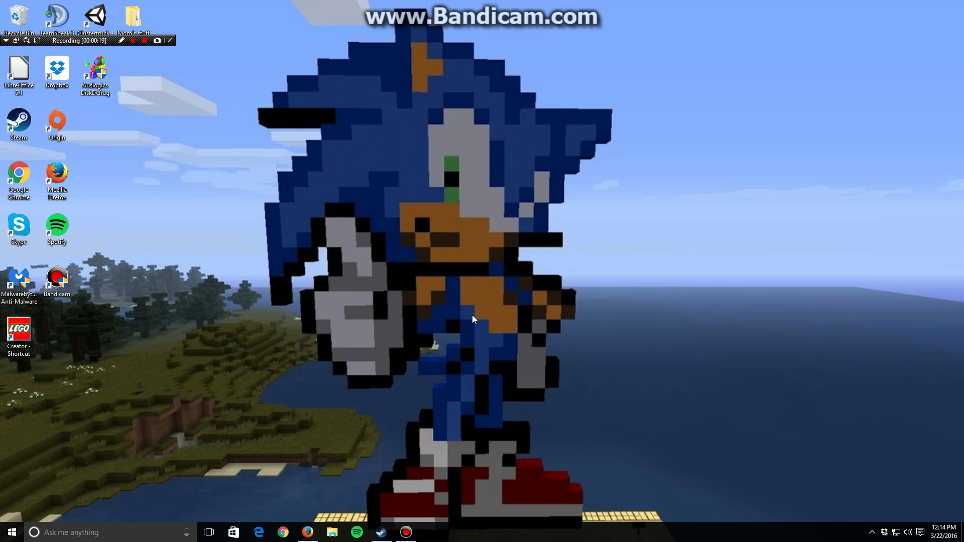
pyautogui.click(308, 532)
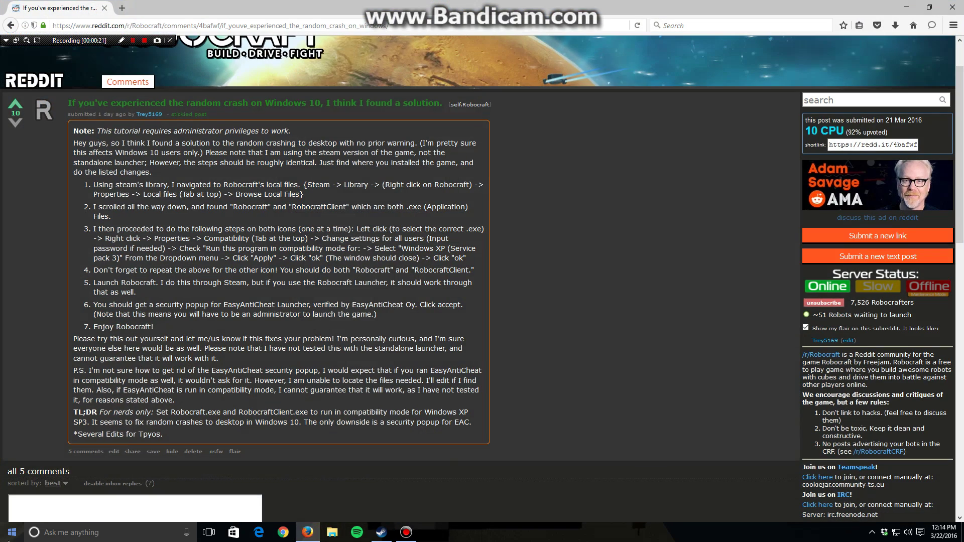
pyautogui.press('super')
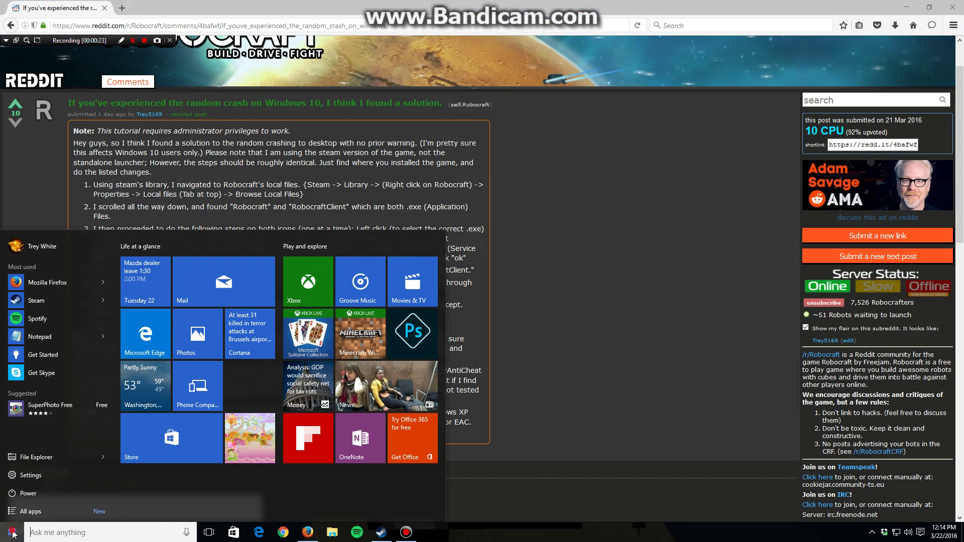
pyautogui.click(446, 221)
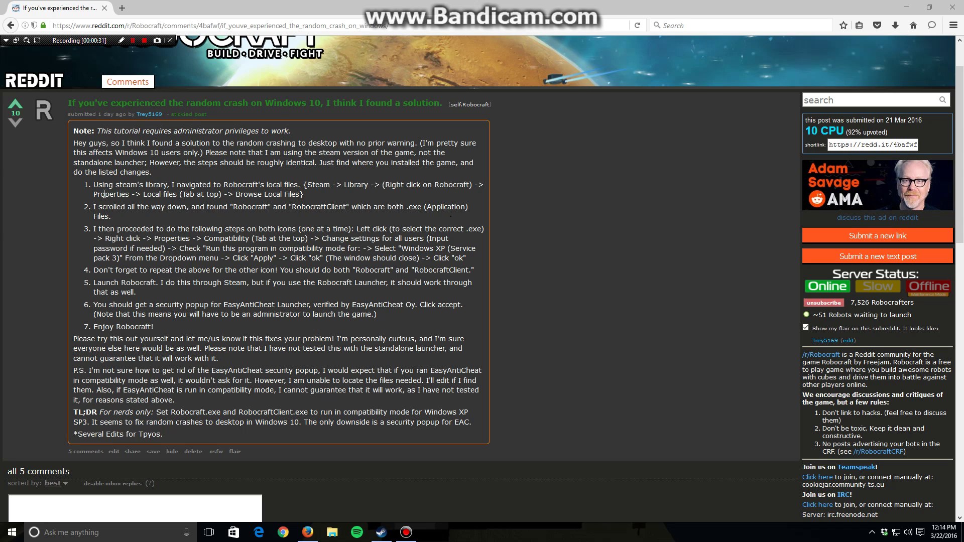
pyautogui.moveTo(95, 185); pyautogui.dragTo(274, 186)
pyautogui.click(596, 186)
pyautogui.click(906, 7)
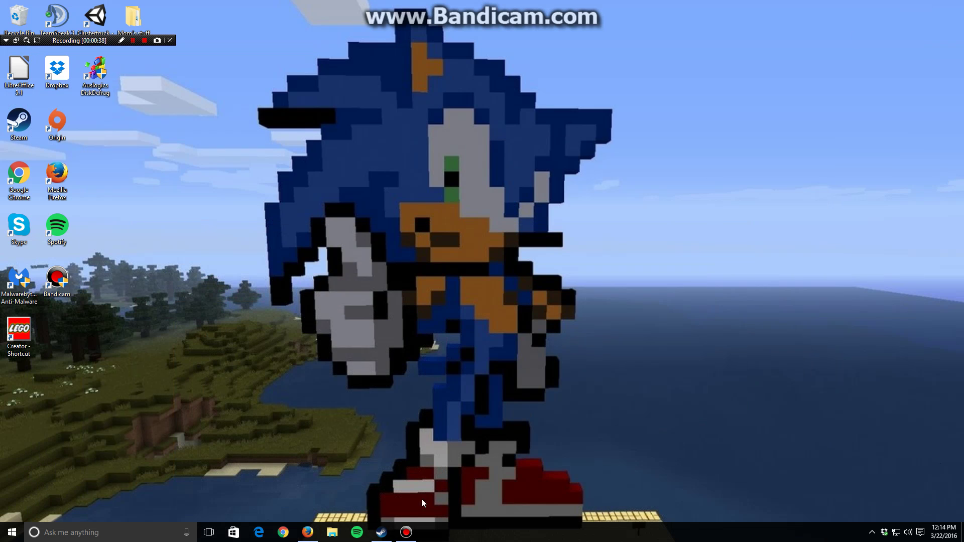
pyautogui.click(307, 533)
# - Snap the browser to the left half and the Steam library to the right
pyautogui.moveTo(564, 7); pyautogui.dragTo(1, 165)
pyautogui.click(715, 210)
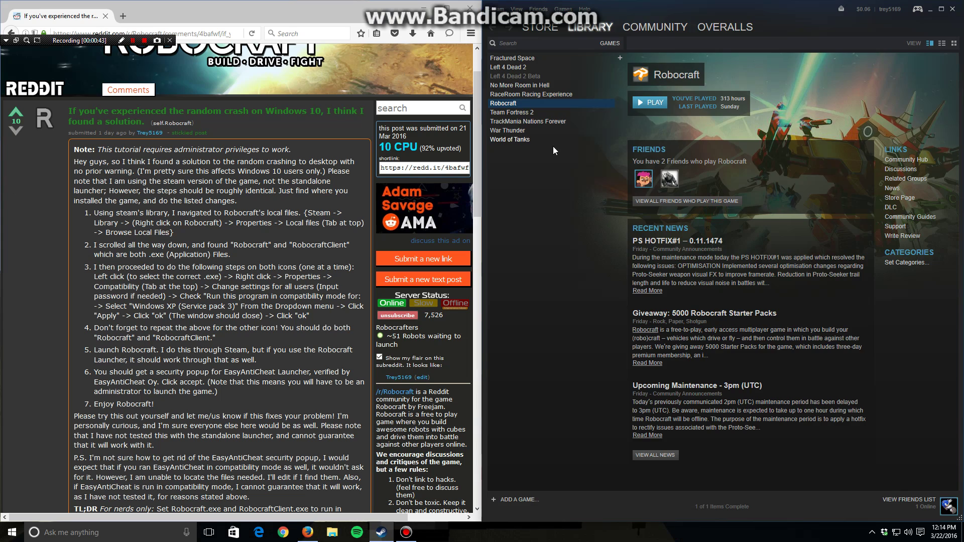
pyautogui.rightClick(522, 104)
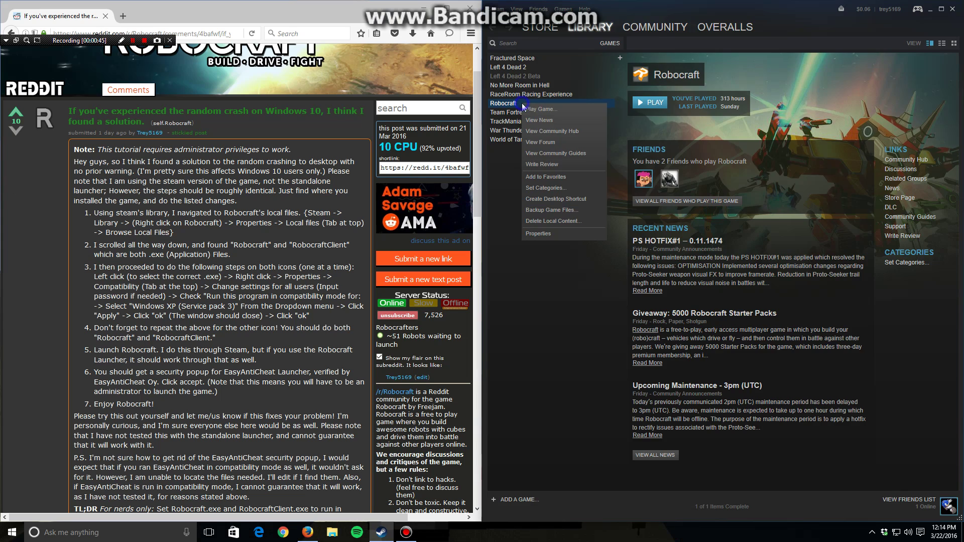
pyautogui.click(587, 27)
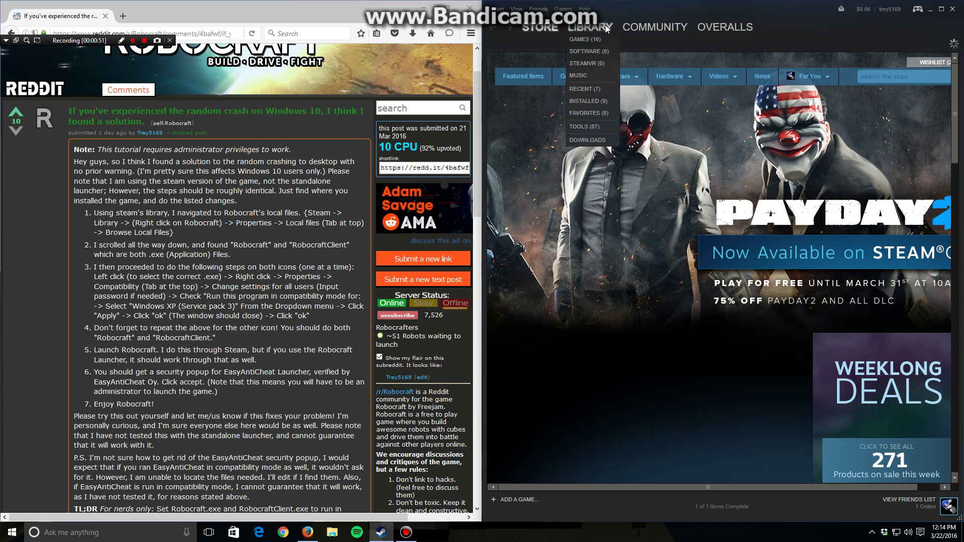
pyautogui.click(599, 29)
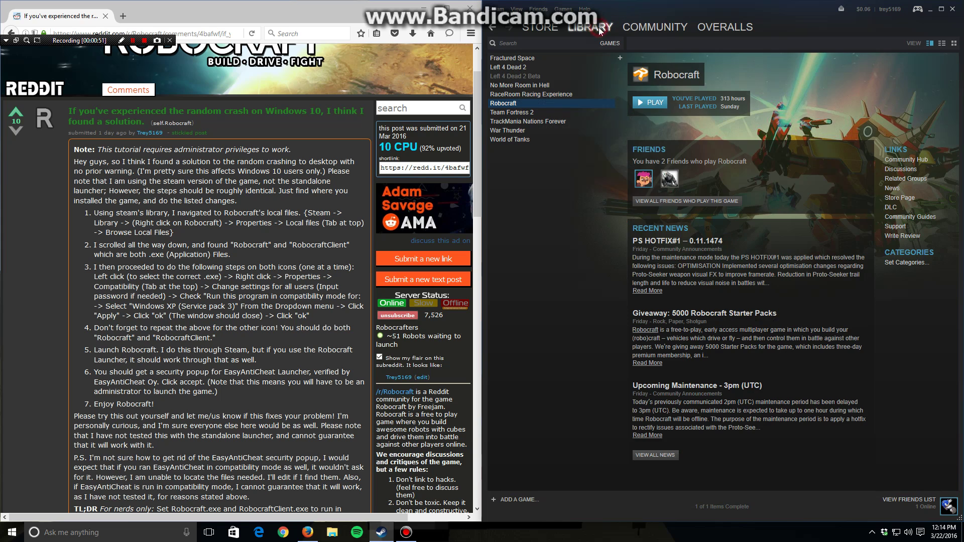
# - Browse Robocraft's local files from its Steam Properties Local Files tab
pyautogui.rightClick(519, 101)
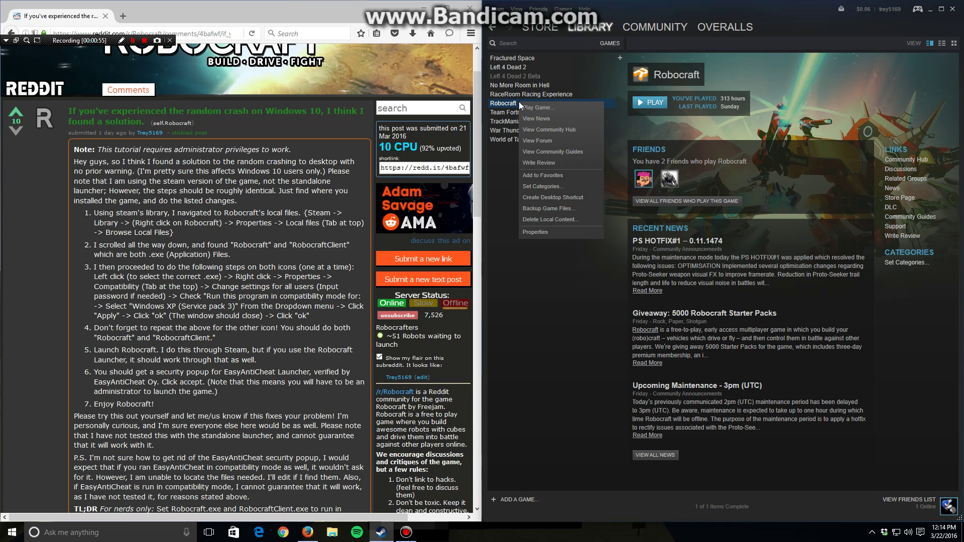
pyautogui.click(550, 233)
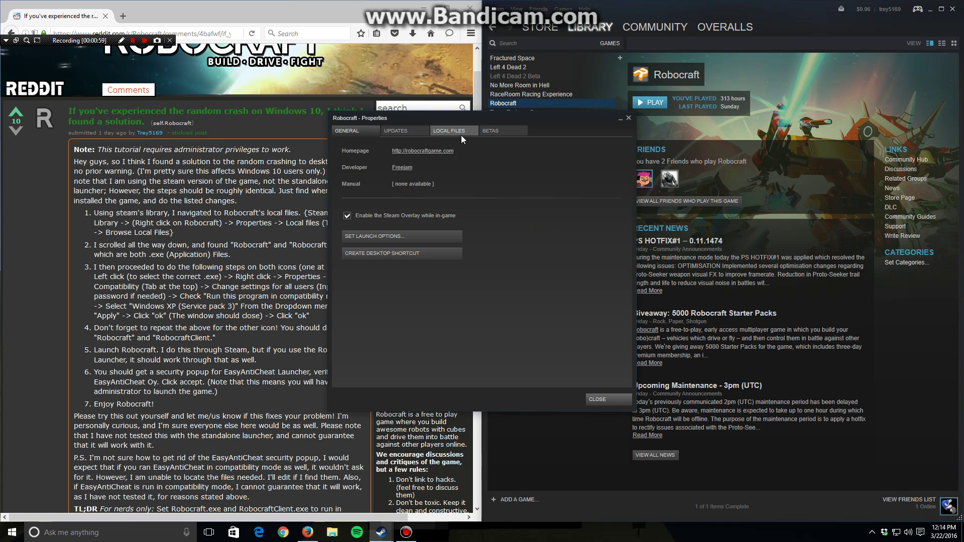
pyautogui.click(460, 134)
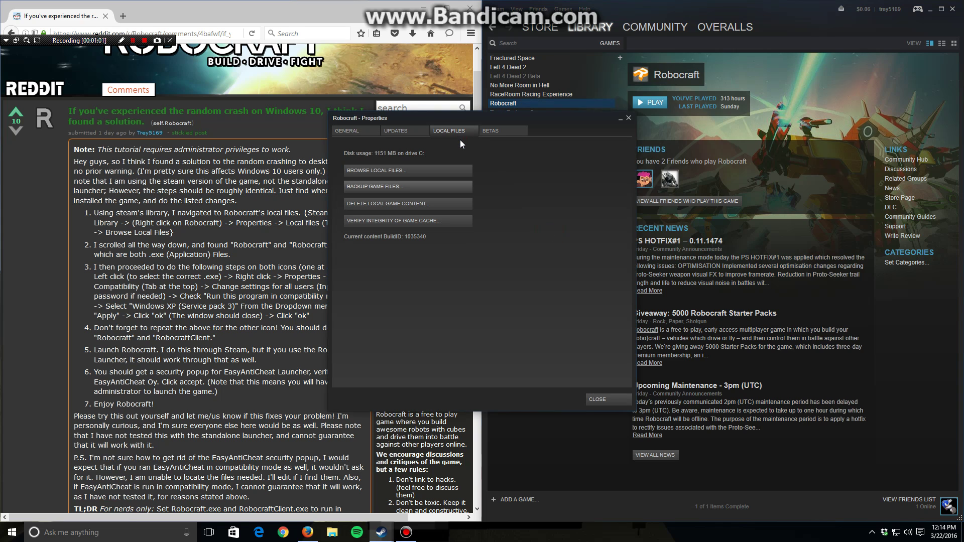
pyautogui.click(408, 173)
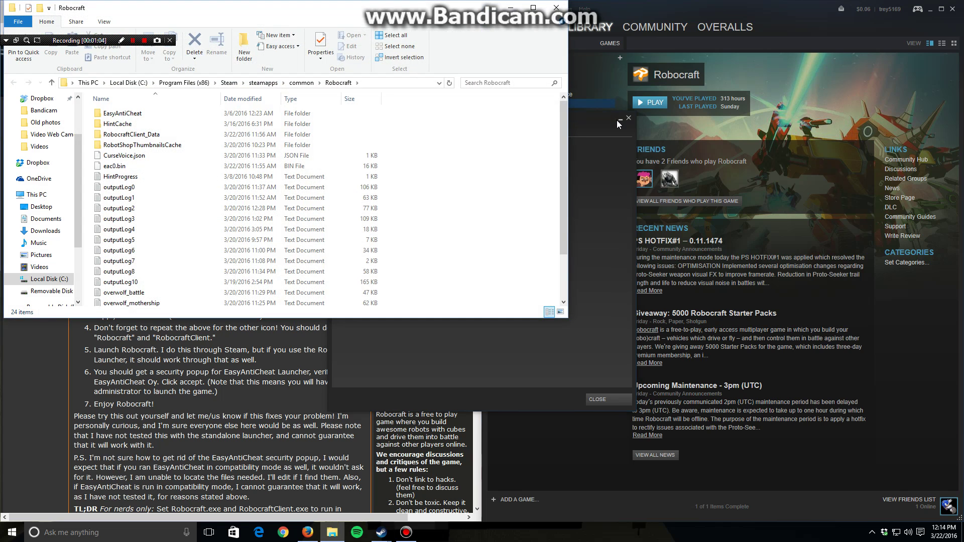
# - Close Robocraft's Steam properties and move the game folder window beside the Reddit post, checking its files
pyautogui.click(618, 120)
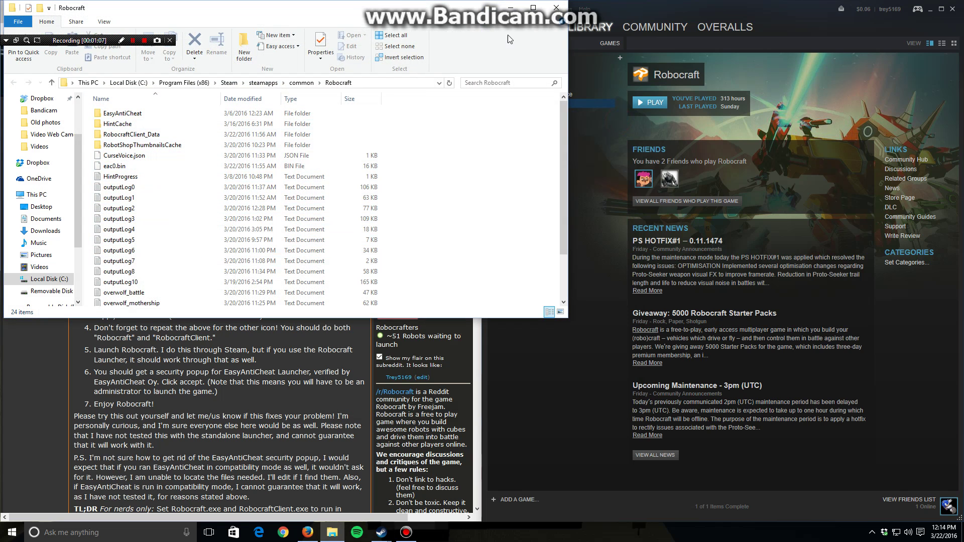
pyautogui.moveTo(467, 15); pyautogui.dragTo(819, 92)
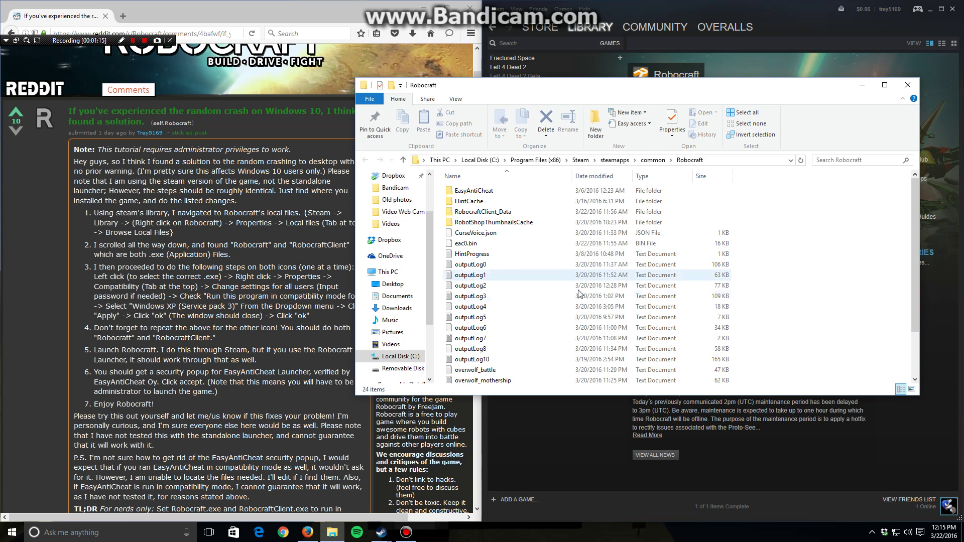
pyautogui.scroll(-2, 542, 295)
pyautogui.scroll(2, 542, 295)
pyautogui.scroll(-2, 542, 296)
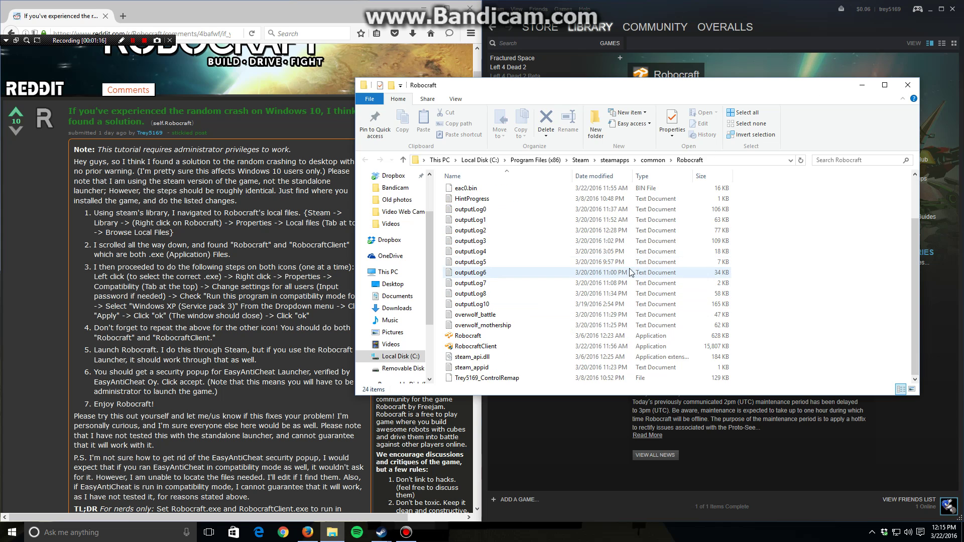
pyautogui.scroll(2, 578, 281)
pyautogui.scroll(-2, 602, 270)
pyautogui.scroll(2, 601, 270)
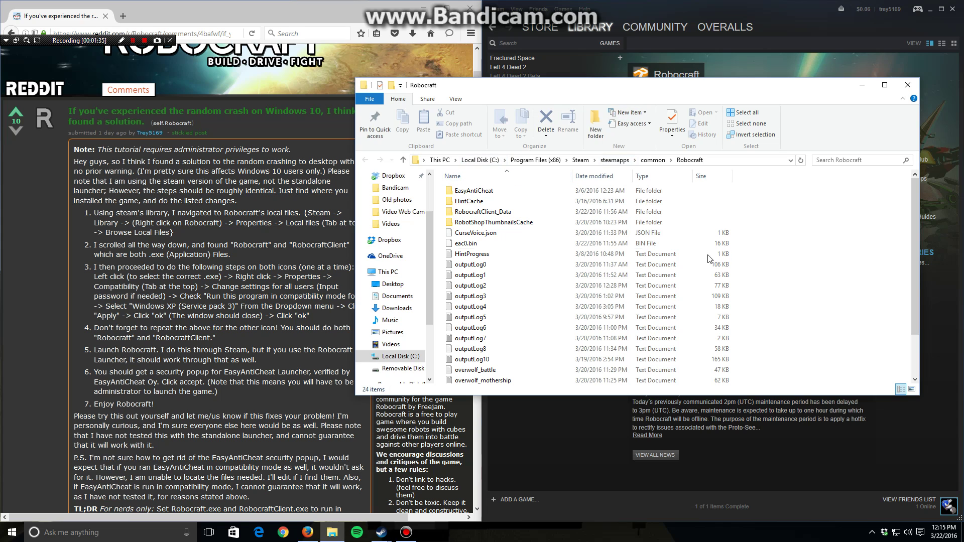
pyautogui.scroll(-2, 522, 221)
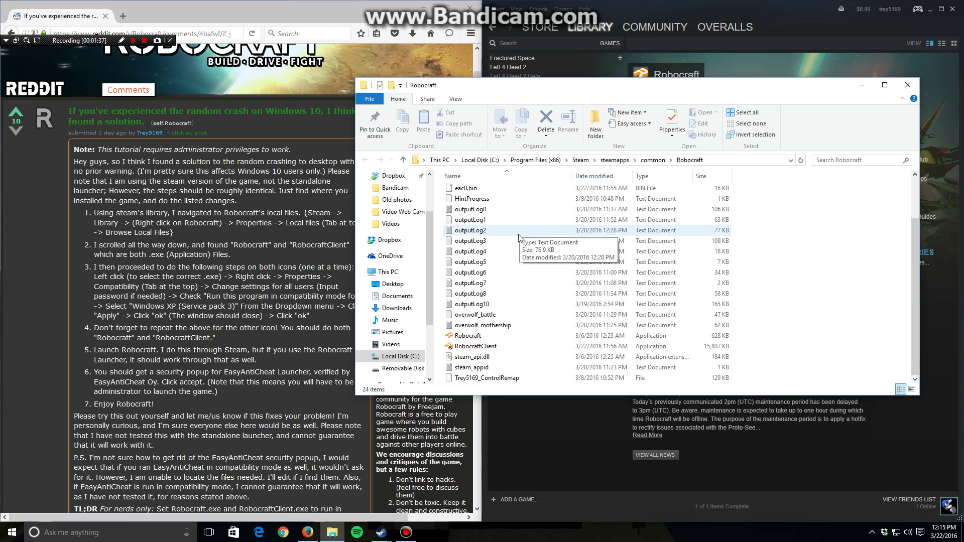
pyautogui.scroll(2, 519, 237)
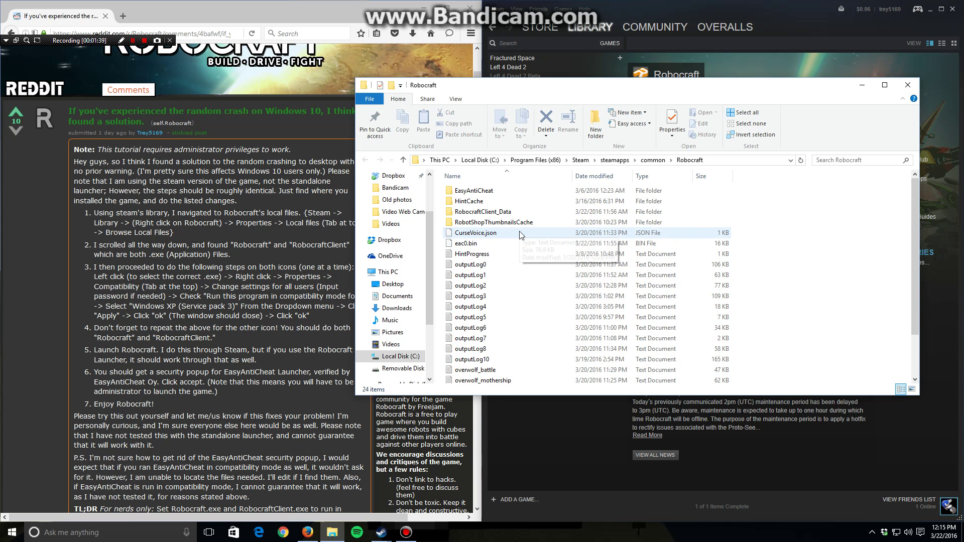
# - Leave the launcher install path at C:\Games\Robocraft and bring the game folder window forward
pyautogui.click(133, 41)
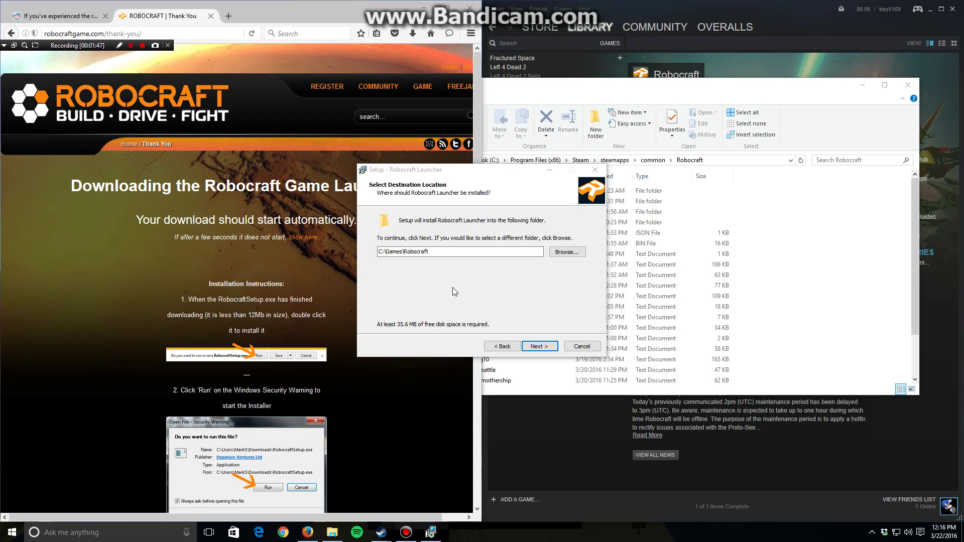
pyautogui.doubleClick(447, 253)
pyautogui.click(459, 251)
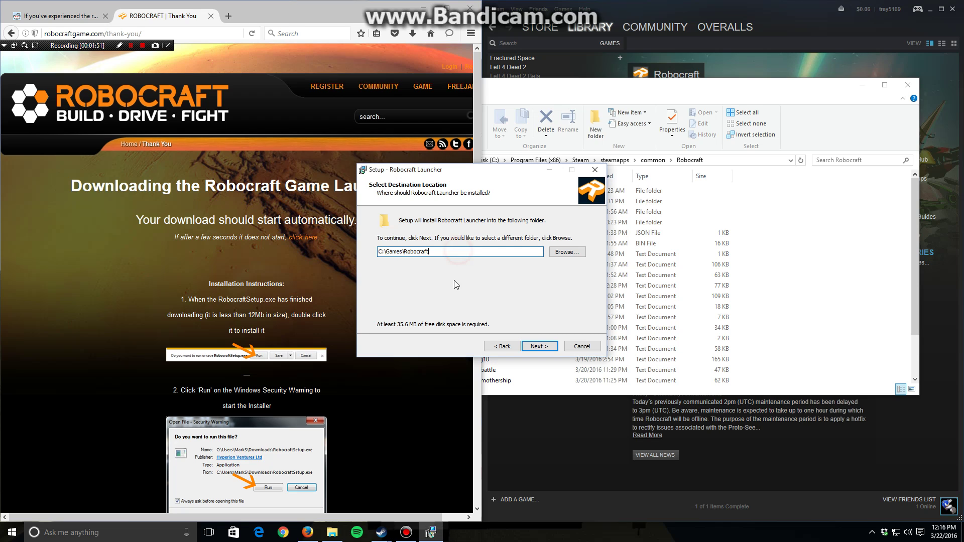
pyautogui.click(638, 95)
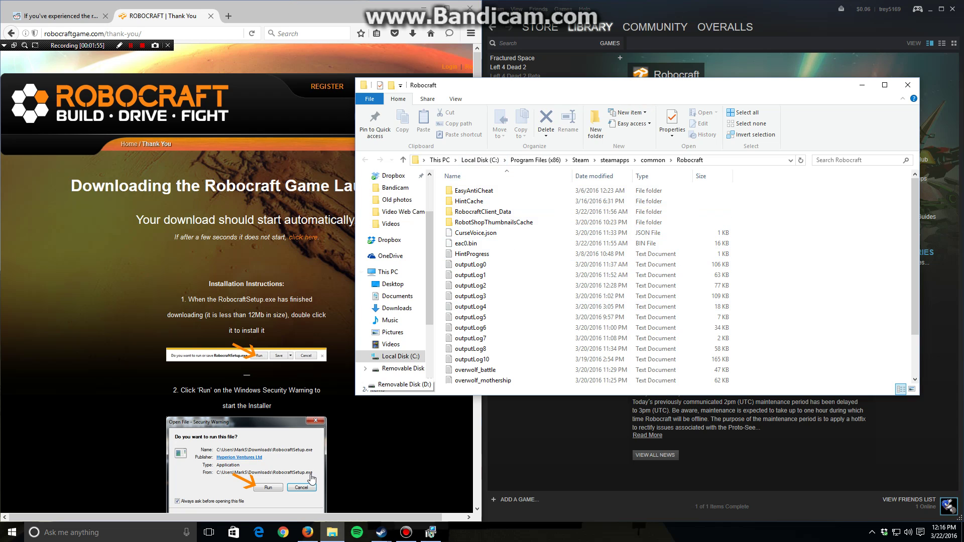
# - Open a new File Explorer window at This PC > Local Disk (C:) > Games
pyautogui.rightClick(334, 530)
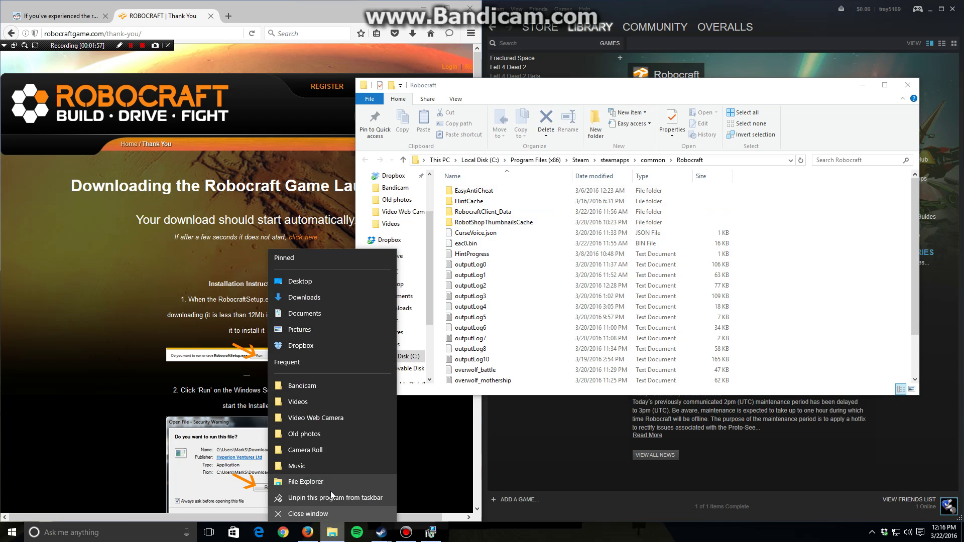
pyautogui.click(332, 481)
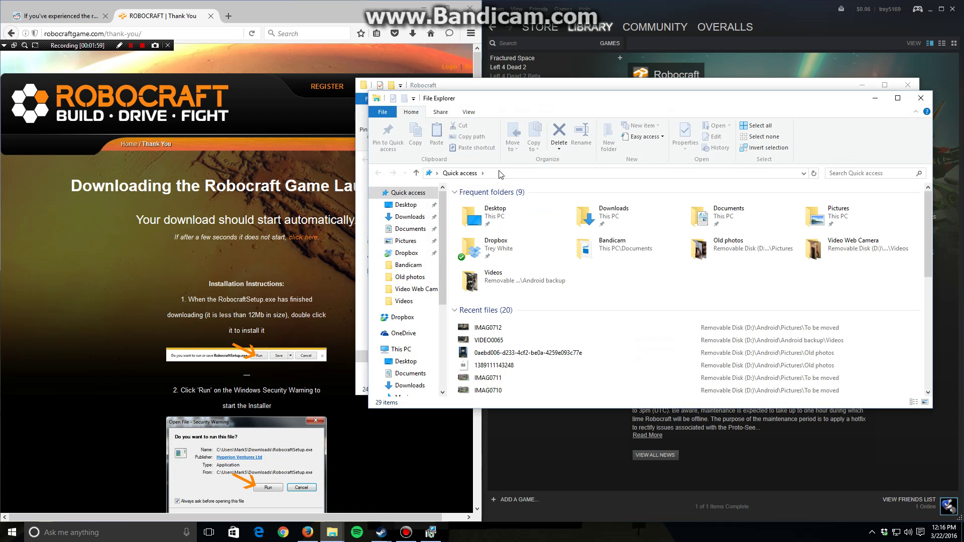
pyautogui.moveTo(442, 218); pyautogui.dragTo(442, 261)
pyautogui.click(407, 276)
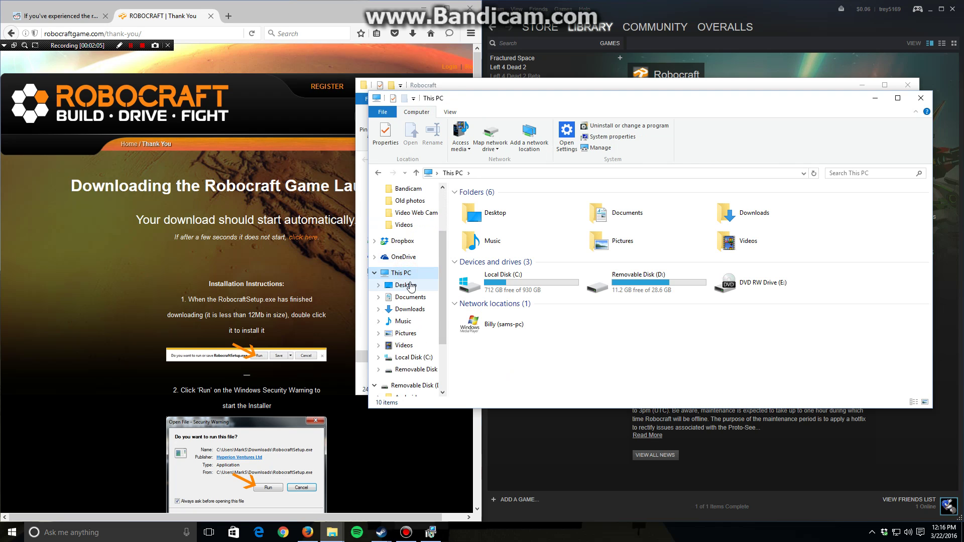
pyautogui.click(544, 288)
pyautogui.doubleClick(543, 287)
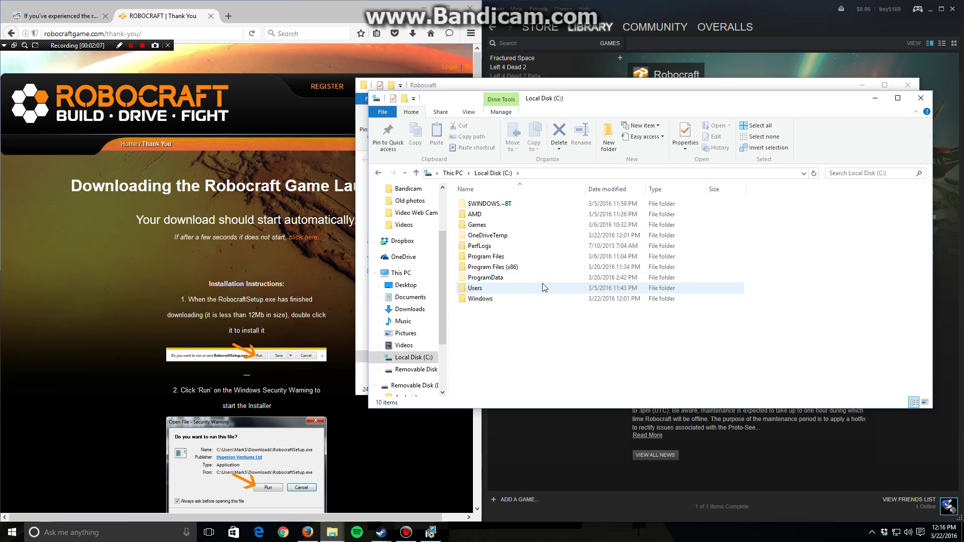
pyautogui.doubleClick(528, 230)
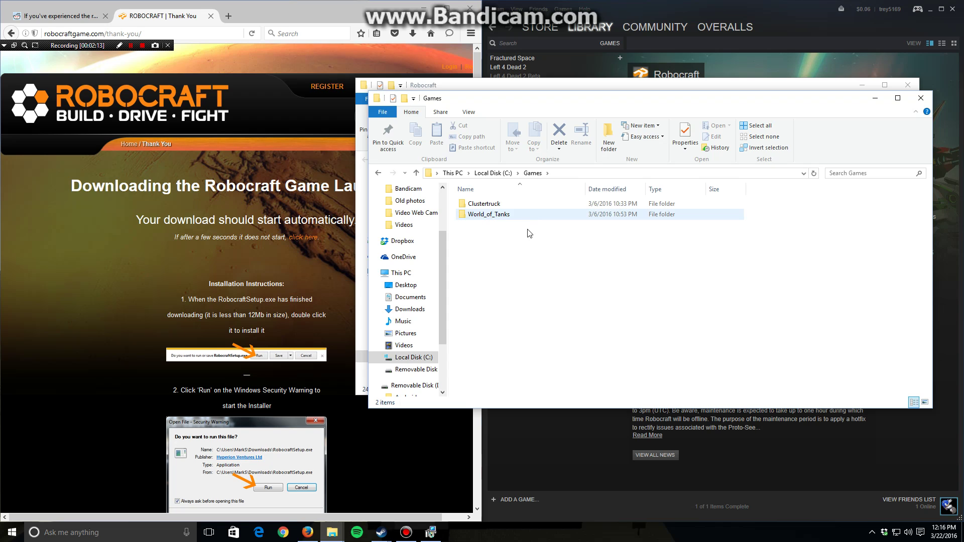
# - Create a new folder named 'Robocraft lol' in Games, open it, then close that window
pyautogui.click(520, 254)
pyautogui.rightClick(520, 256)
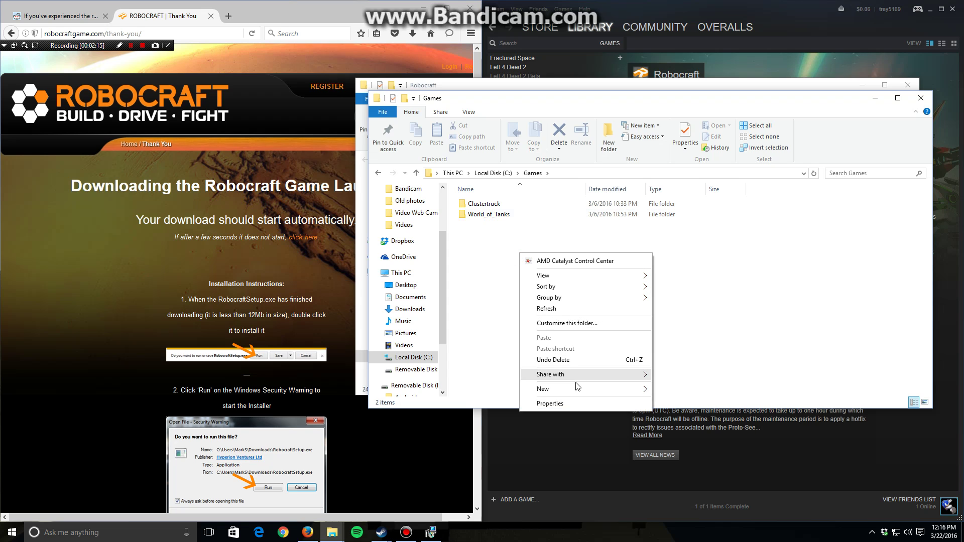
pyautogui.moveTo(597, 391)
pyautogui.click(676, 389)
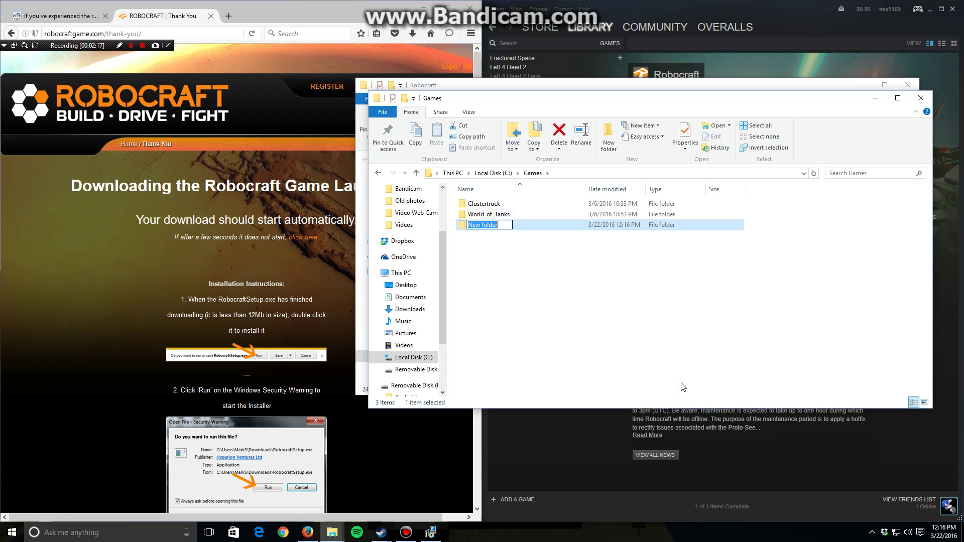
pyautogui.write('Robocraft lol')
pyautogui.press('Return')
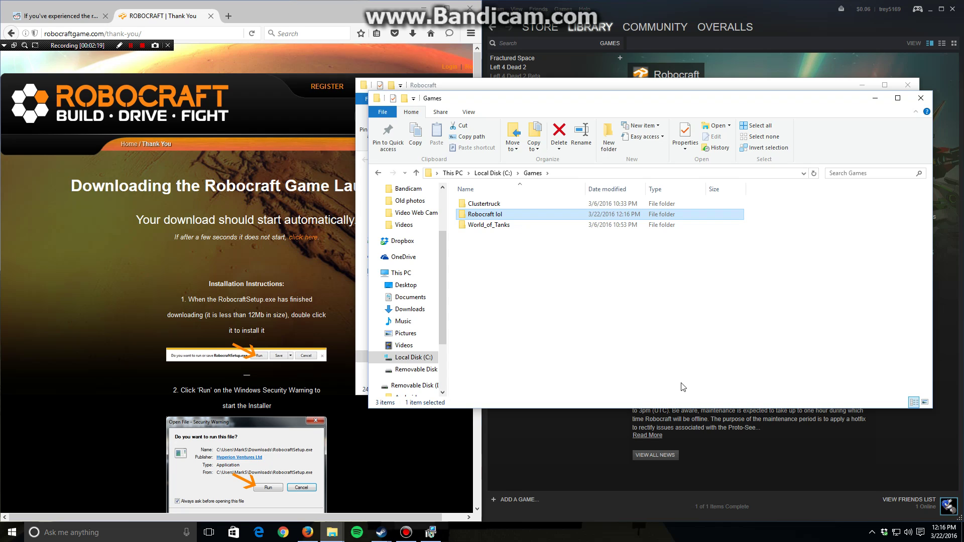
pyautogui.click(549, 345)
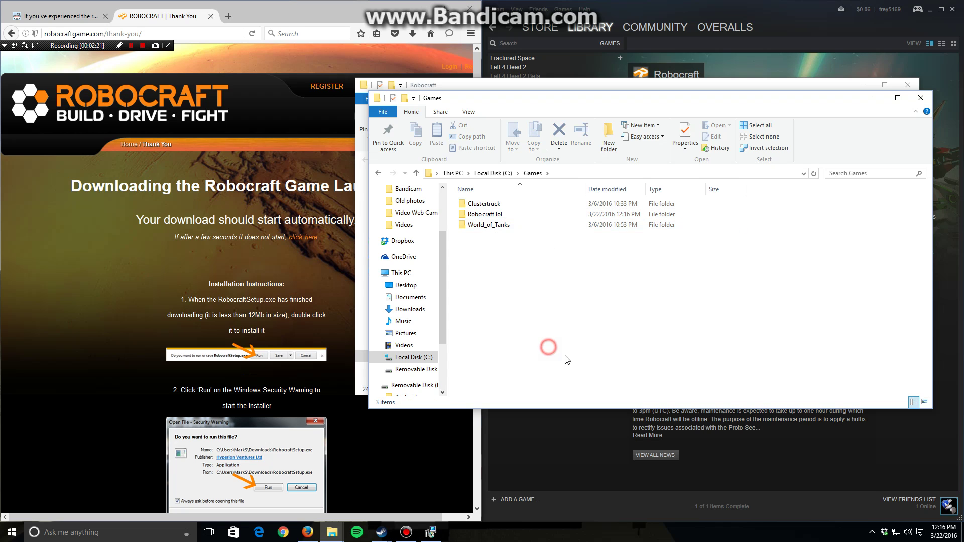
pyautogui.click(492, 215)
pyautogui.doubleClick(493, 215)
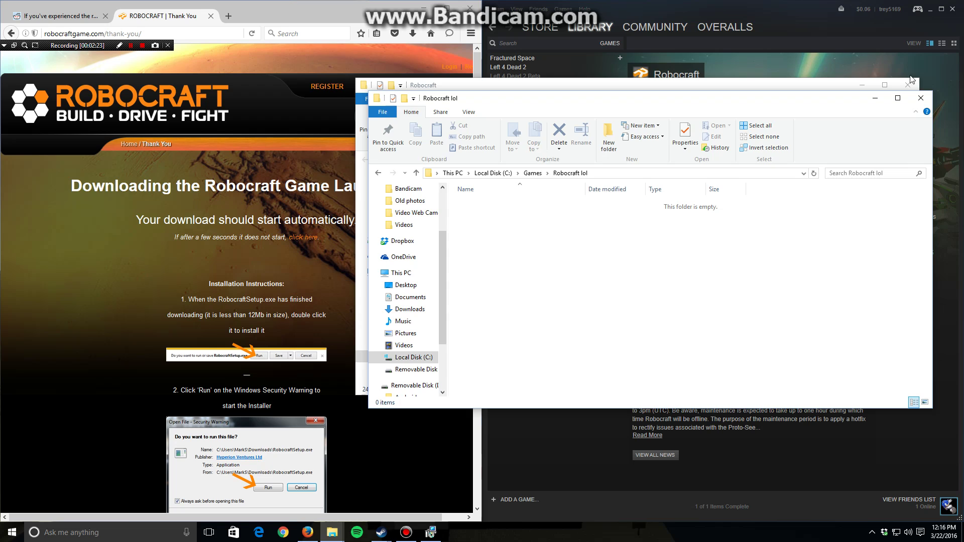
pyautogui.click(921, 98)
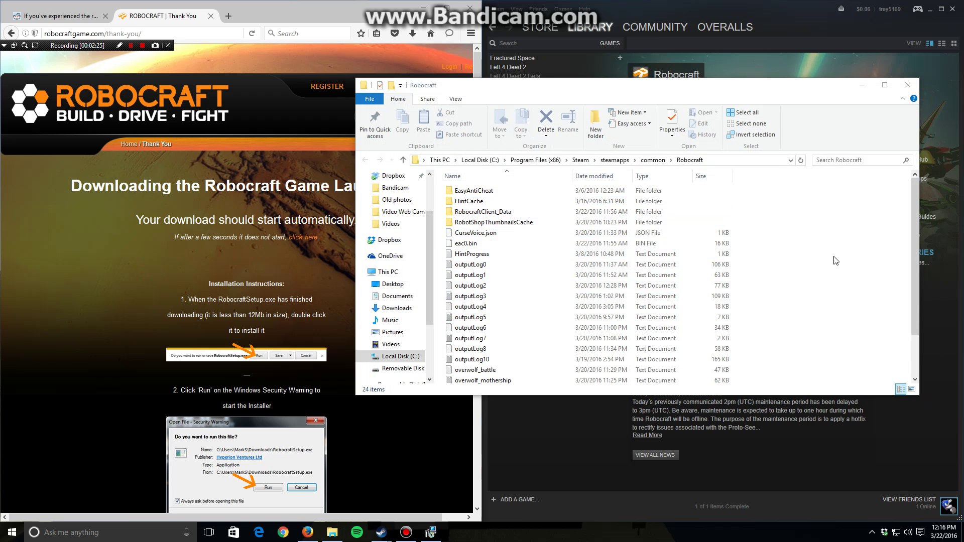
# - Cancel and exit the stray Robocraft Launcher setup, then scroll the Reddit crash-fix post
pyautogui.moveTo(915, 237)
pyautogui.mouseDown()
pyautogui.moveTo(916, 251)
pyautogui.moveTo(916, 233)
pyautogui.mouseUp()
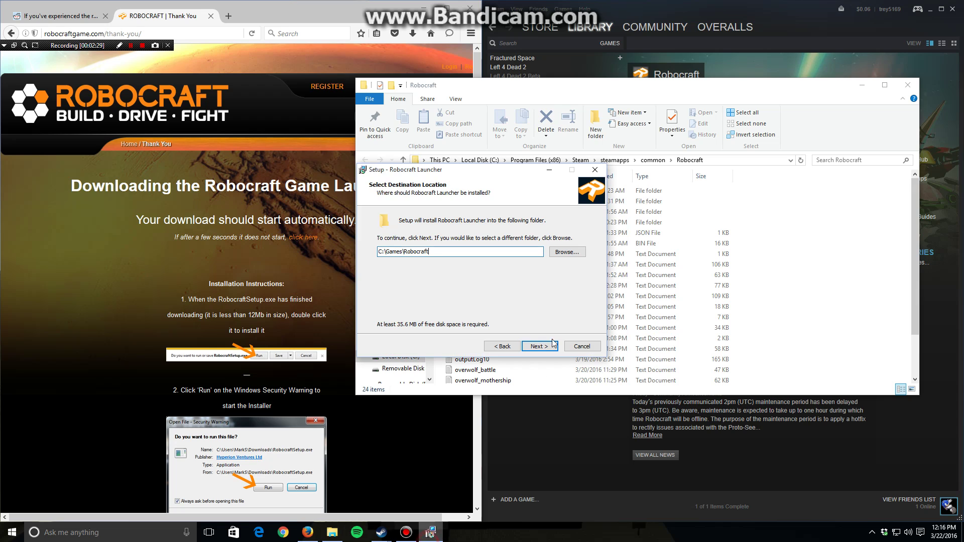
pyautogui.click(582, 346)
pyautogui.click(529, 311)
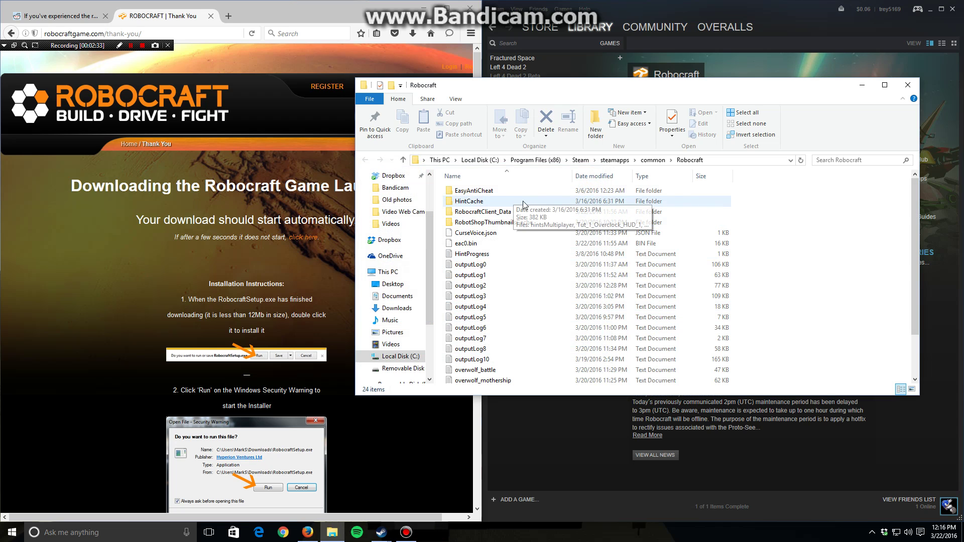
pyautogui.click(46, 18)
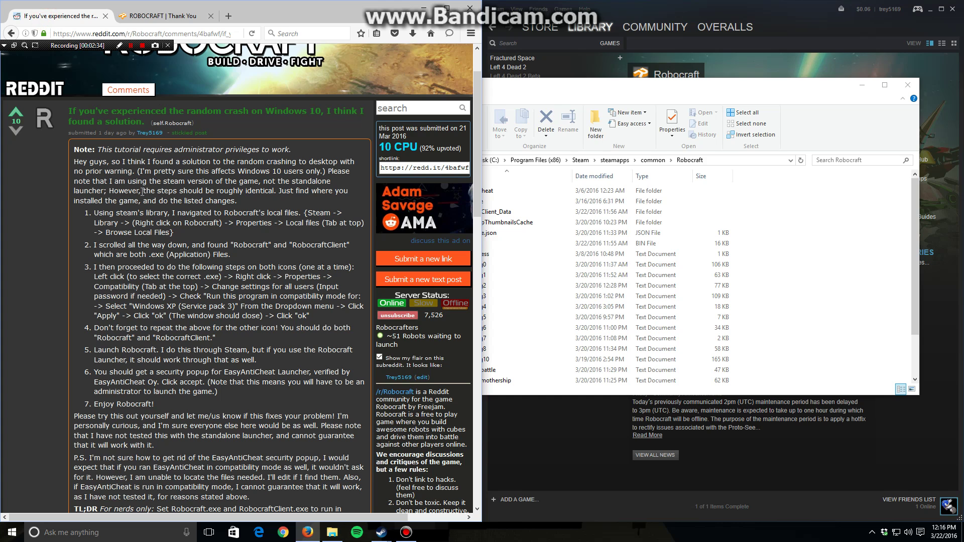
pyautogui.scroll(-2, 184, 227)
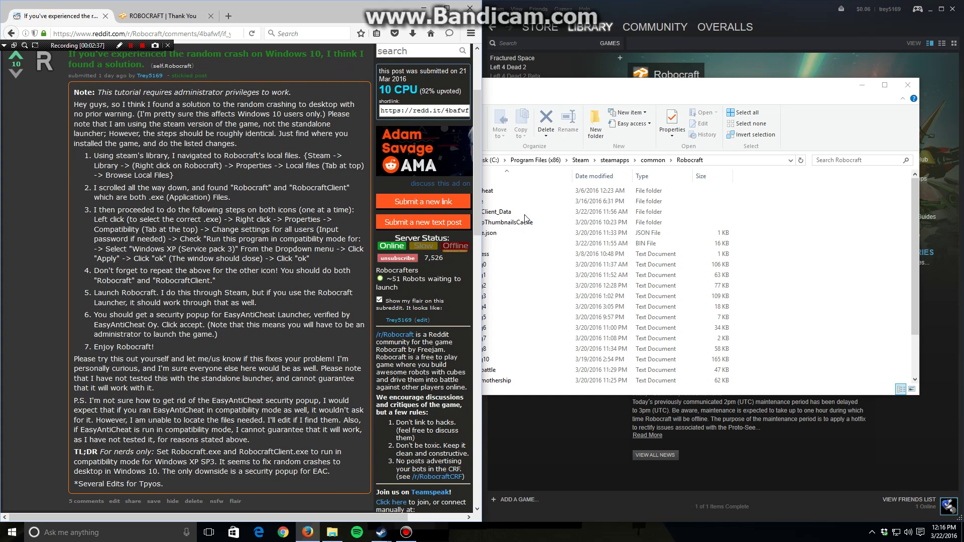
# - Select the Robocraft application in the game folder and snap the window to the right half
pyautogui.click(849, 282)
pyautogui.scroll(-2, 722, 287)
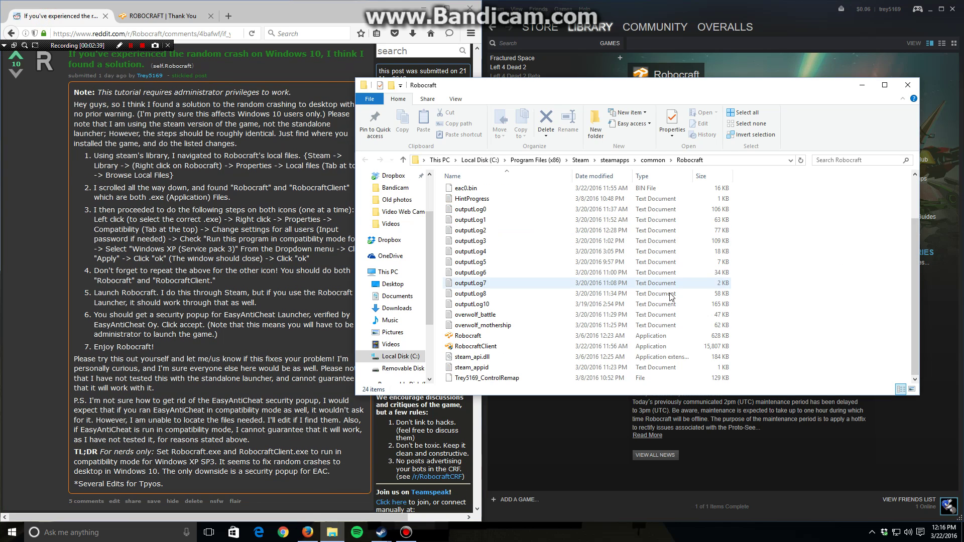
pyautogui.click(512, 339)
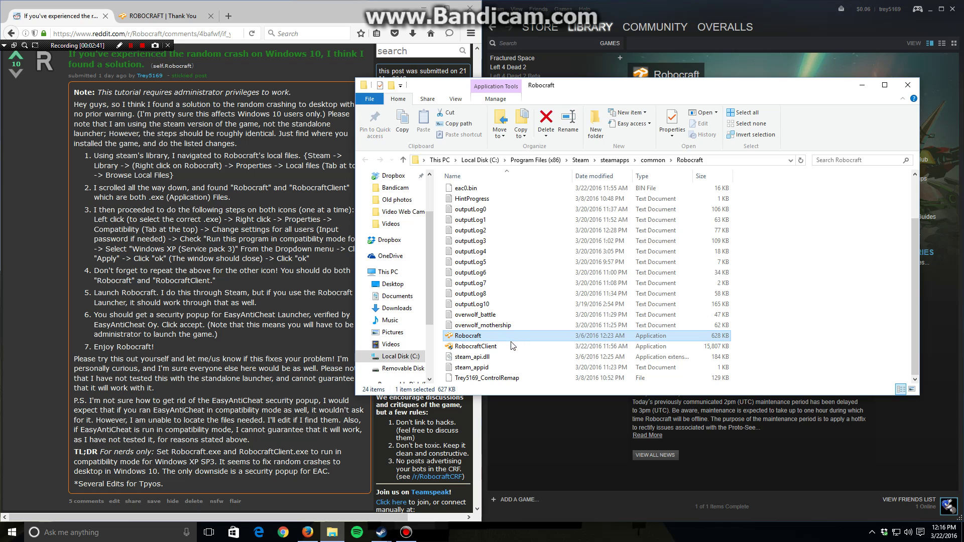
pyautogui.keyDown('ctrl'); pyautogui.click(512, 346); pyautogui.keyUp('ctrl')
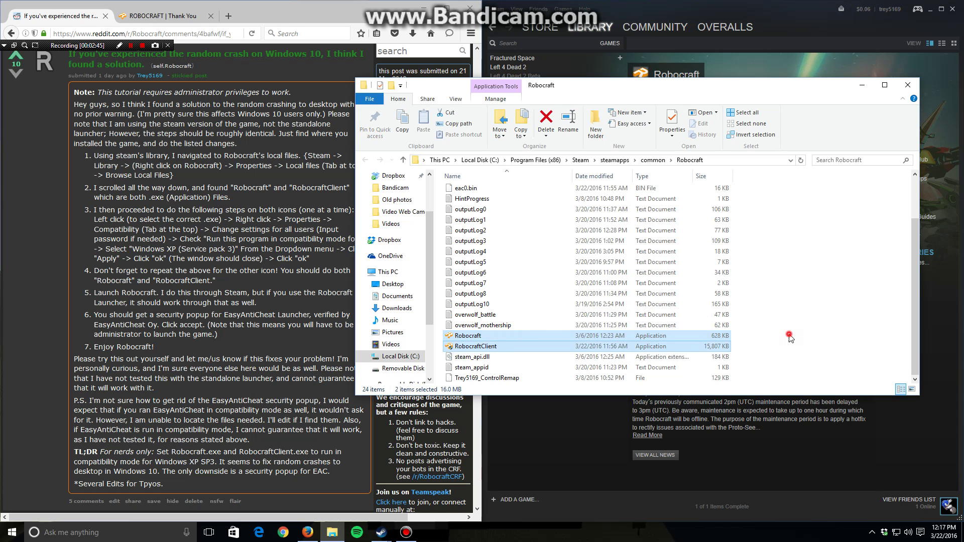
pyautogui.click(790, 337)
pyautogui.click(512, 340)
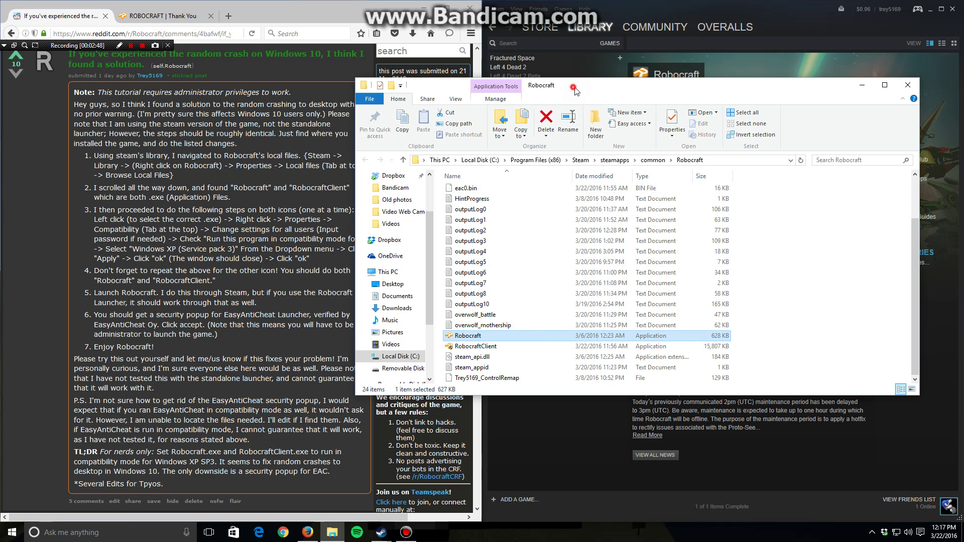
pyautogui.moveTo(571, 85); pyautogui.dragTo(963, 121)
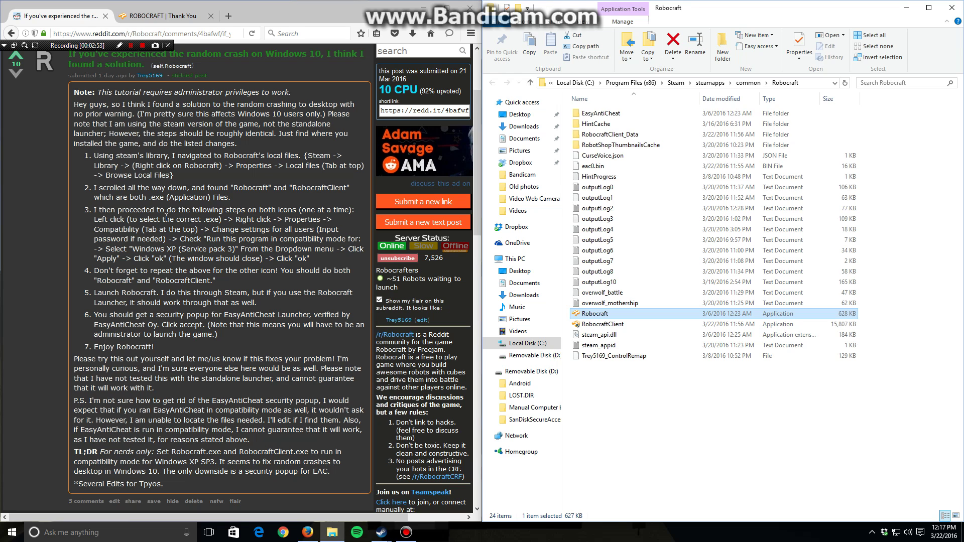
# - Open the Robocraft application's Properties > Compatibility > Change settings for all users
pyautogui.rightClick(630, 313)
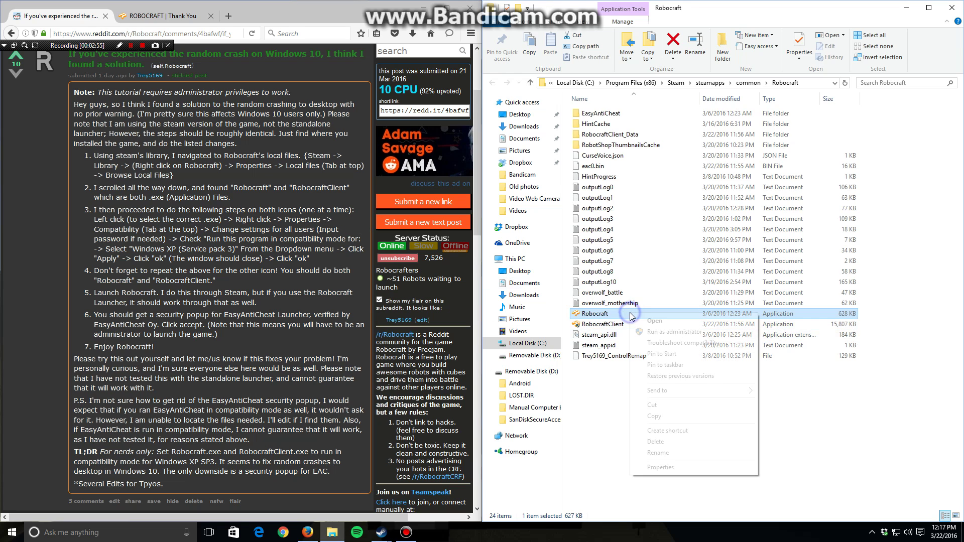
pyautogui.click(683, 468)
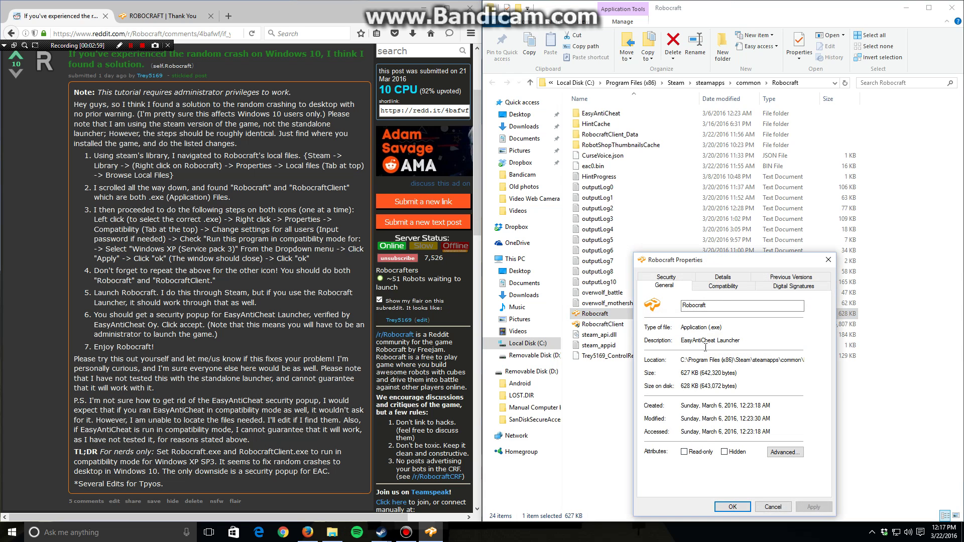
pyautogui.click(724, 286)
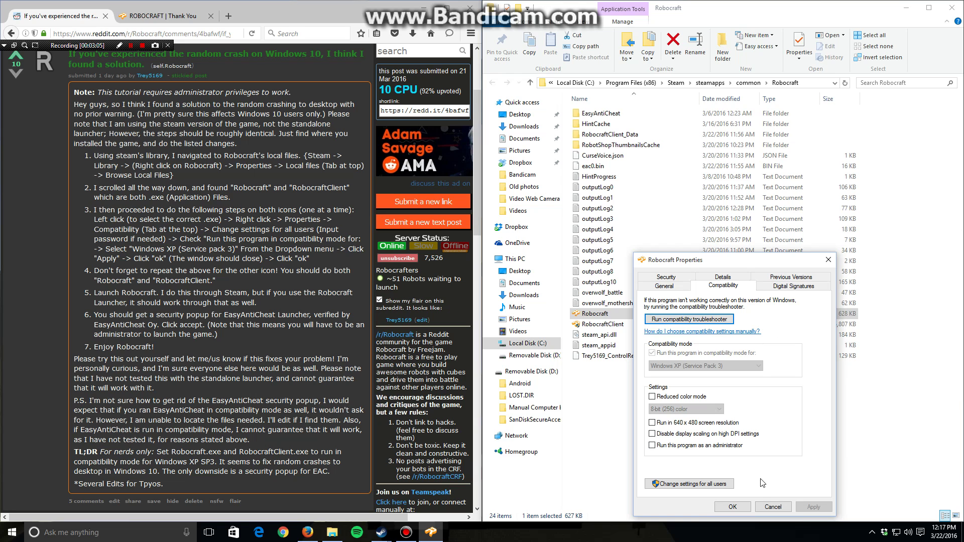
pyautogui.click(682, 486)
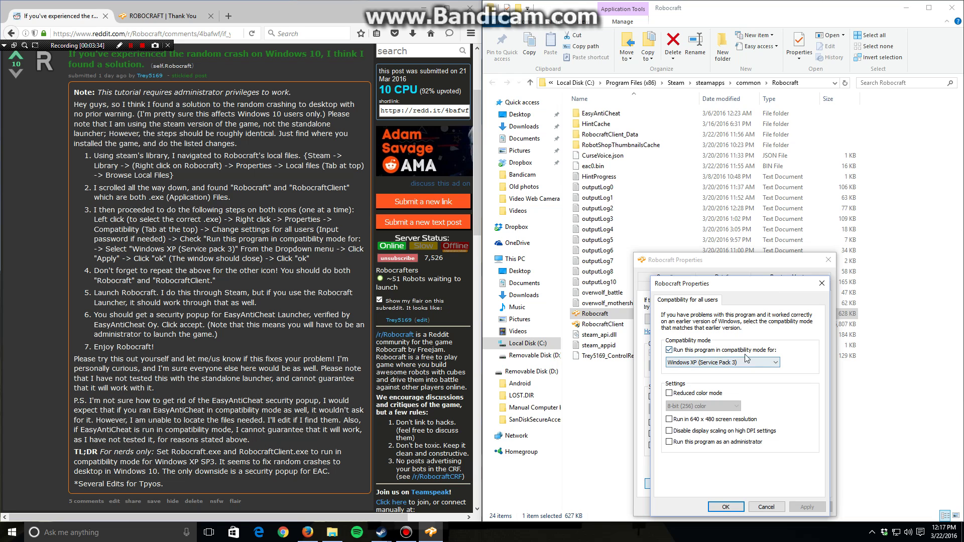
# - Set Robocraft to Windows XP (Service Pack 3) compatibility mode for all users, apply, and close its properties
pyautogui.click(670, 350)
pyautogui.click(670, 350)
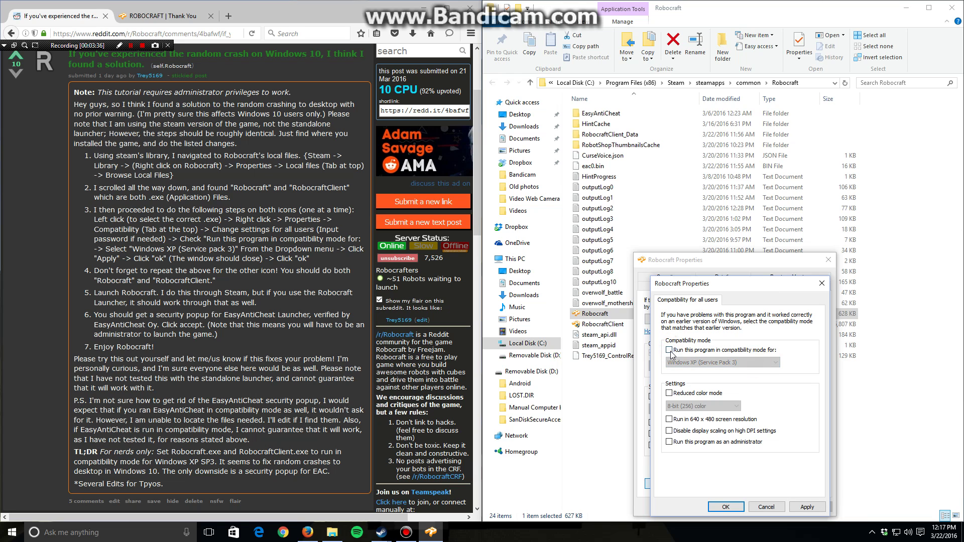
pyautogui.click(691, 362)
pyautogui.click(700, 423)
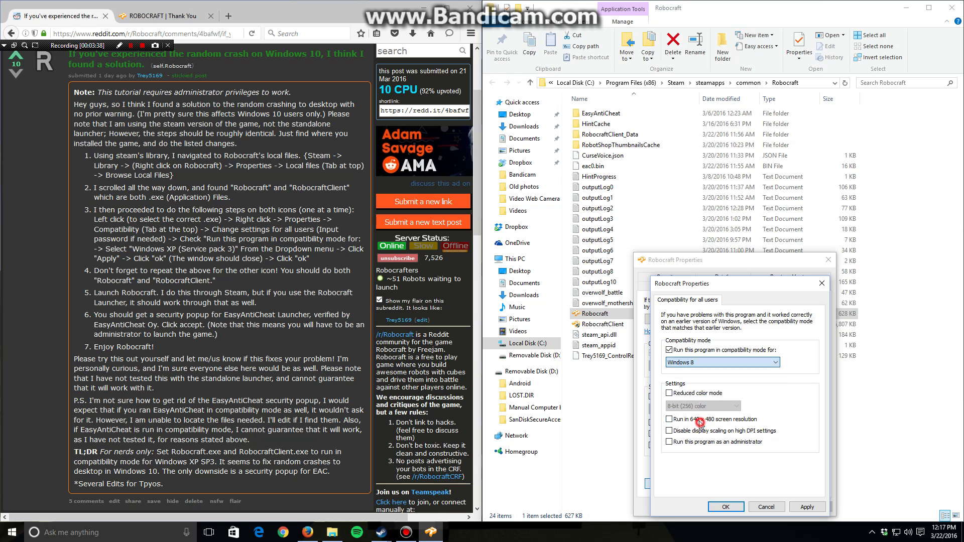
pyautogui.click(671, 350)
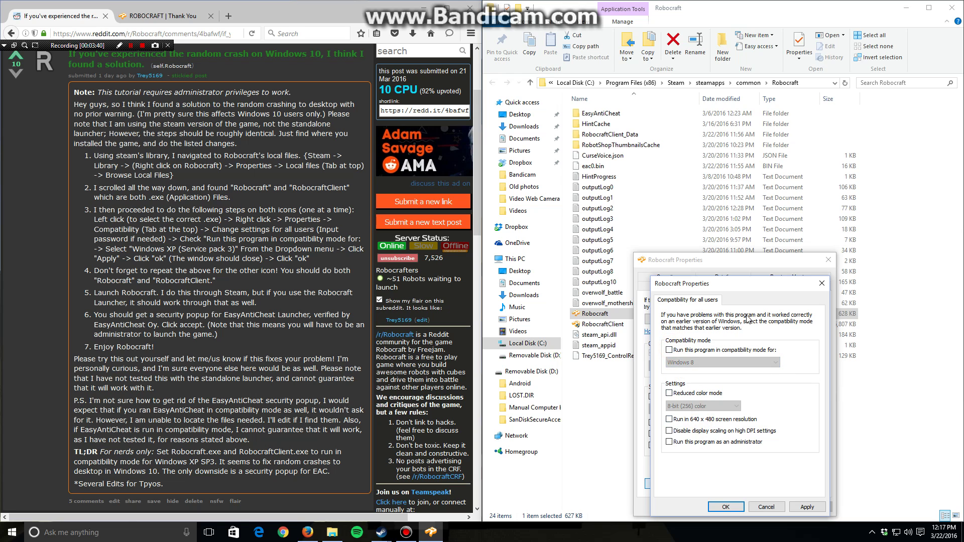
pyautogui.click(669, 351)
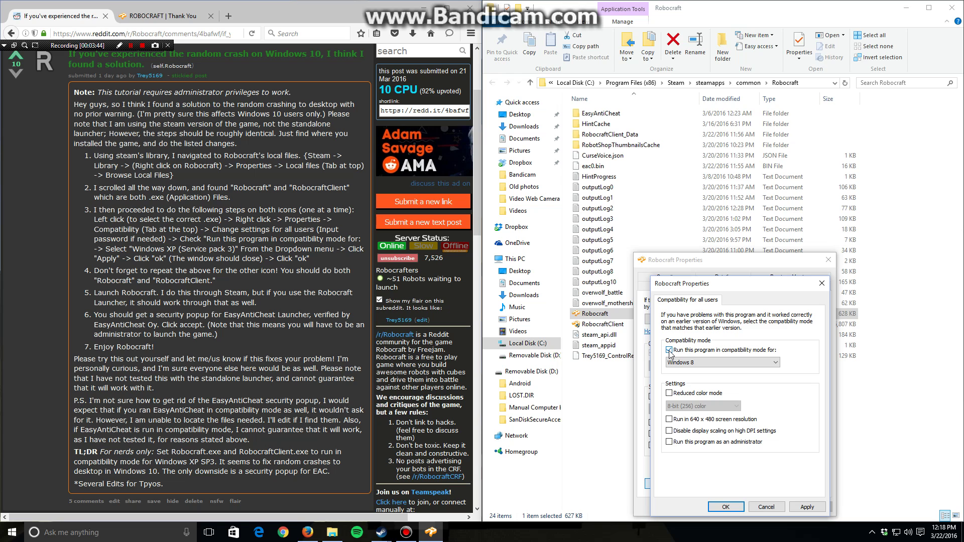
pyautogui.click(774, 362)
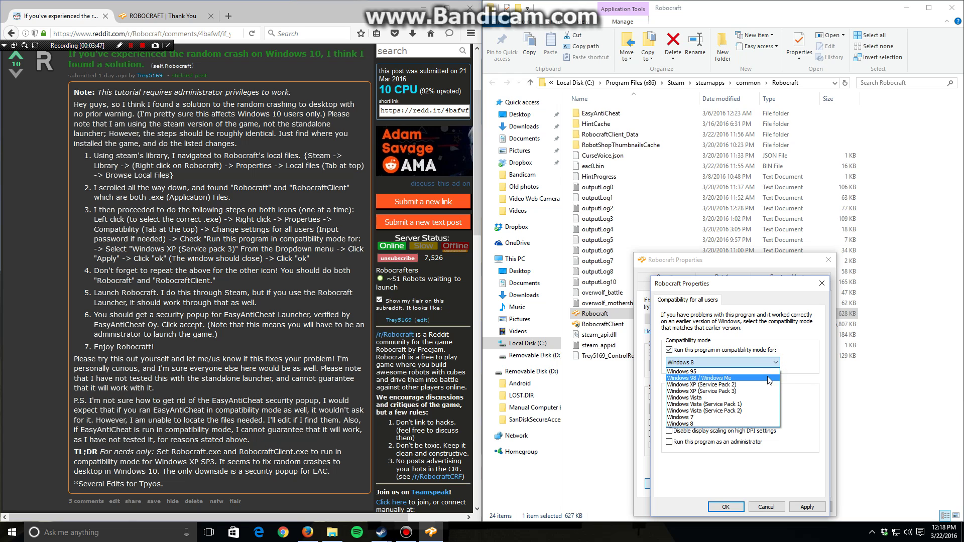
pyautogui.click(755, 392)
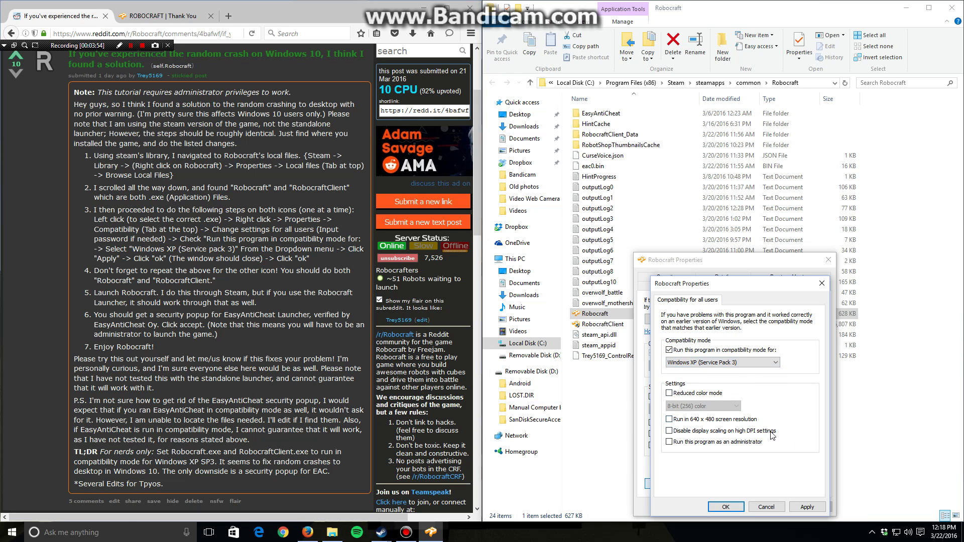
pyautogui.click(806, 507)
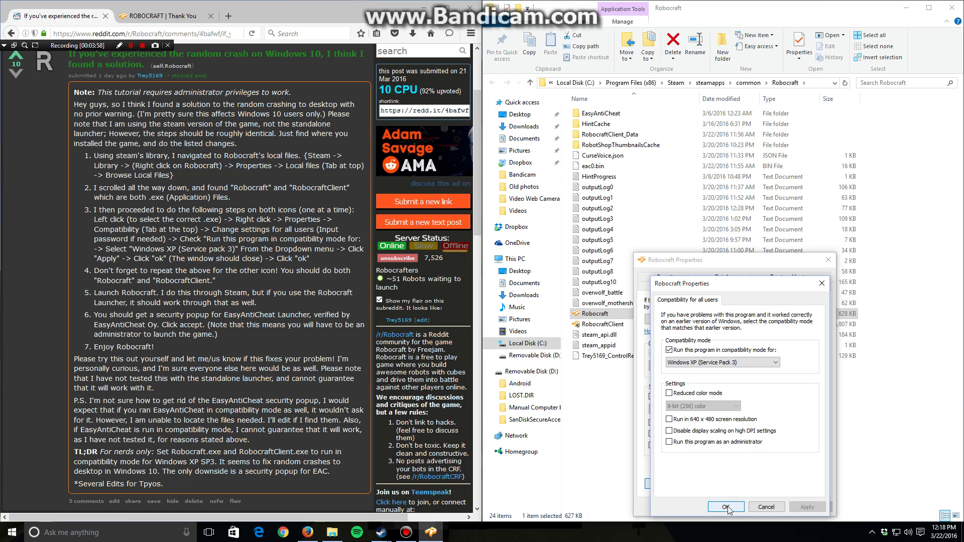
pyautogui.click(727, 508)
pyautogui.click(732, 507)
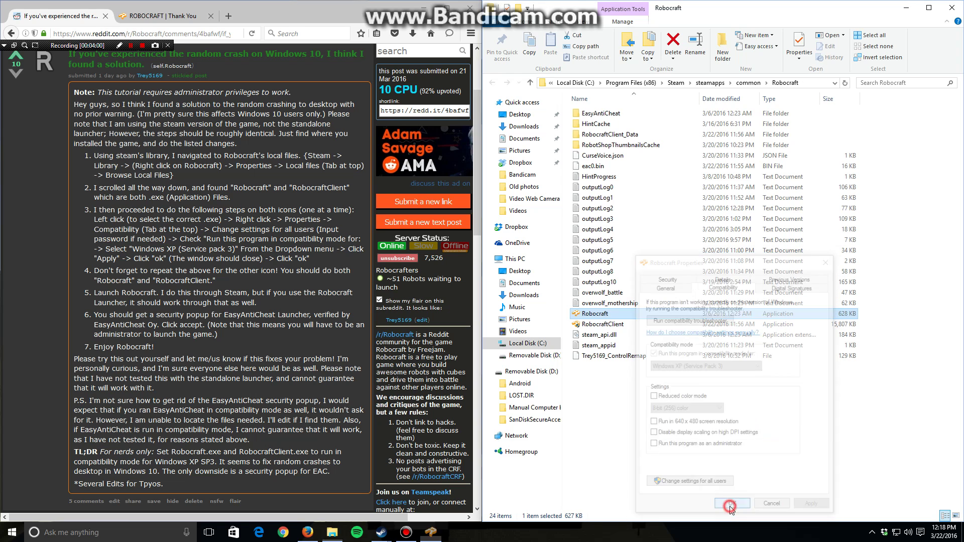
# - Open RobocraftClient's Properties > Compatibility > Change settings for all users
pyautogui.click(622, 326)
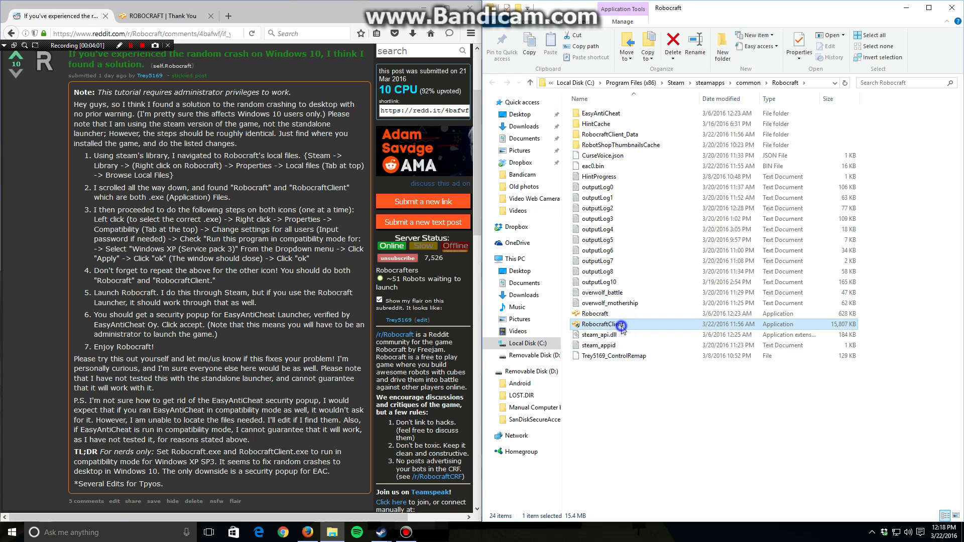
pyautogui.rightClick(622, 329)
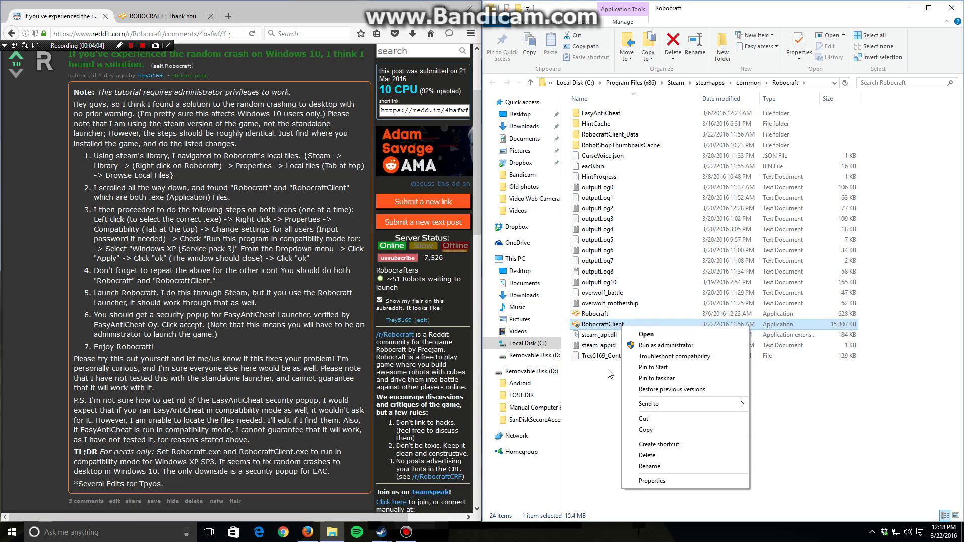
pyautogui.click(653, 481)
pyautogui.click(711, 292)
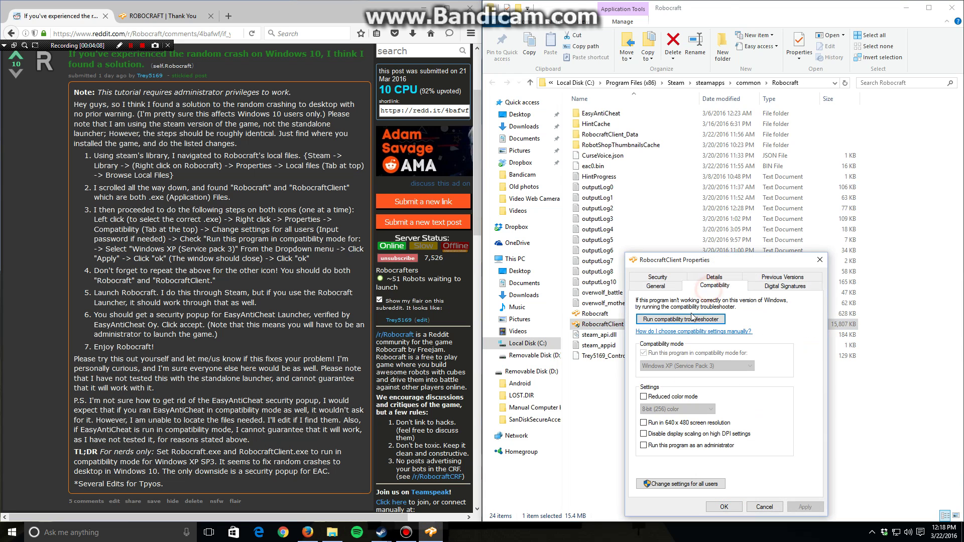
pyautogui.click(672, 486)
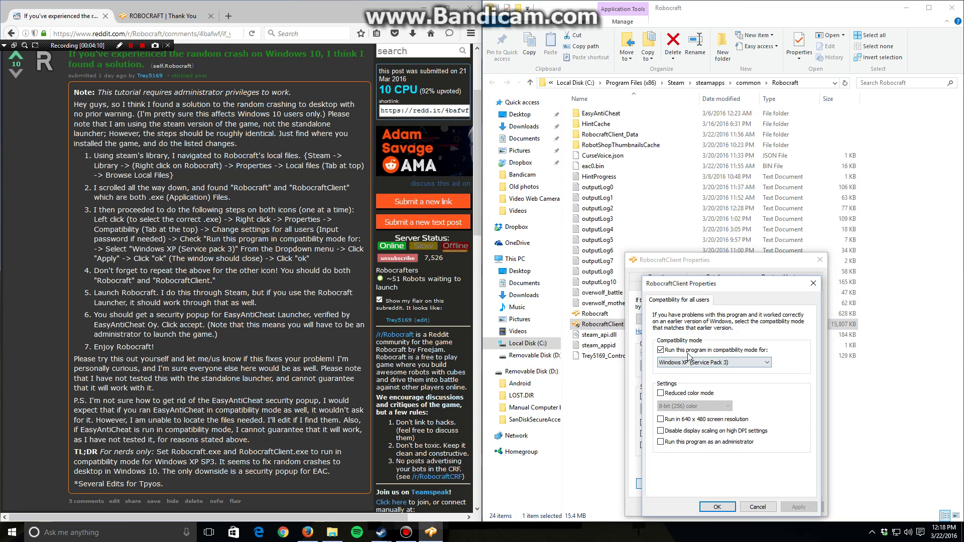
# - Choose Windows XP (Service Pack 3) mode for RobocraftClient, apply, and close its properties
pyautogui.click(702, 366)
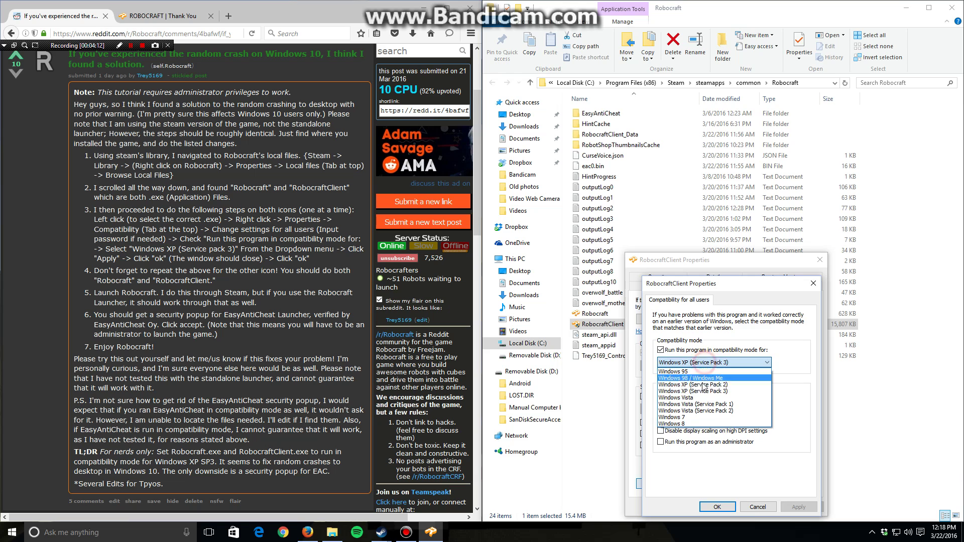
pyautogui.click(703, 390)
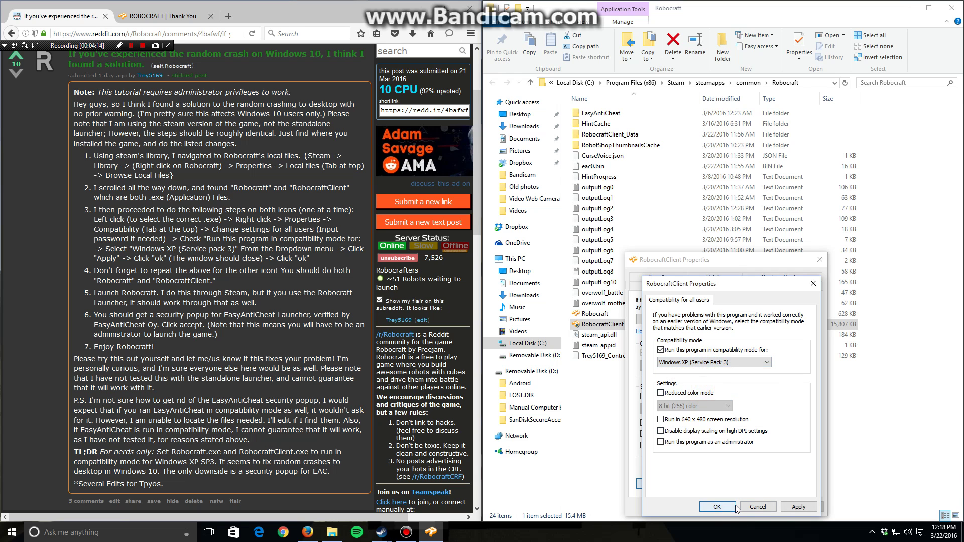
pyautogui.click(798, 507)
pyautogui.click(729, 507)
pyautogui.click(734, 507)
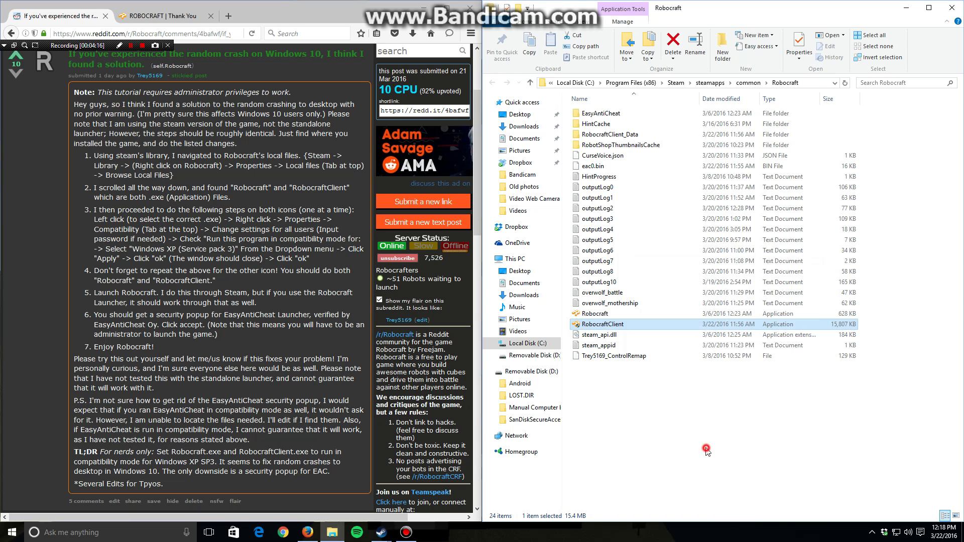
pyautogui.click(708, 449)
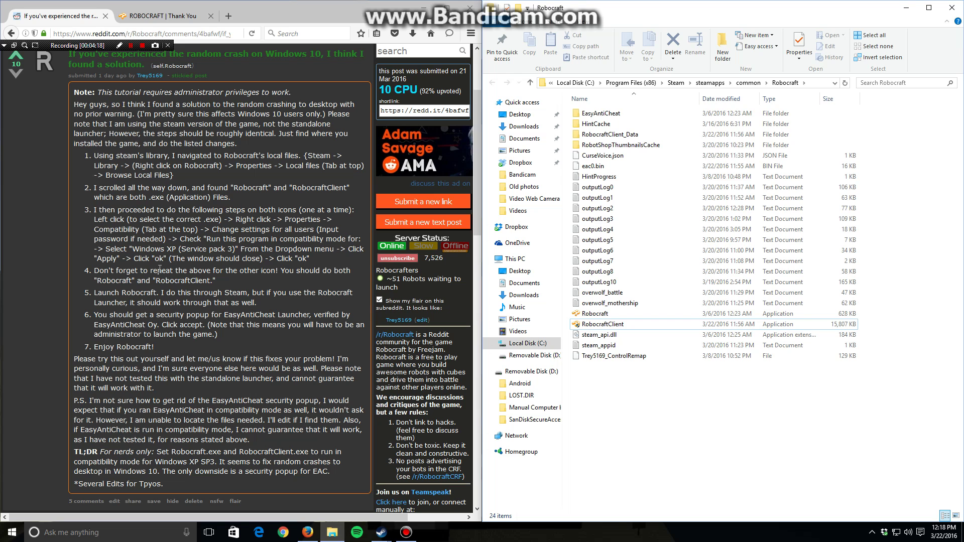
# - Close the game folder window and launch Robocraft with PLAY in the Steam Library
pyautogui.click(951, 7)
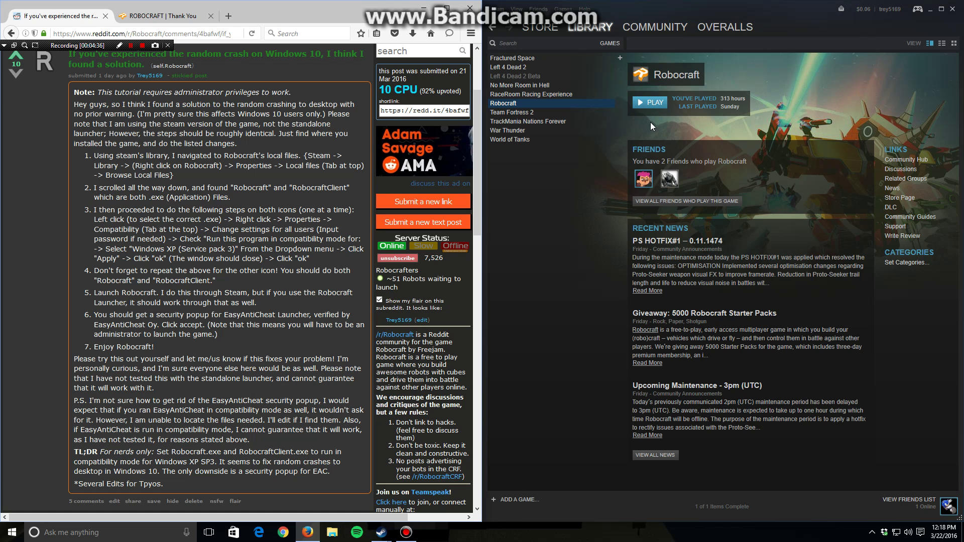
pyautogui.click(654, 104)
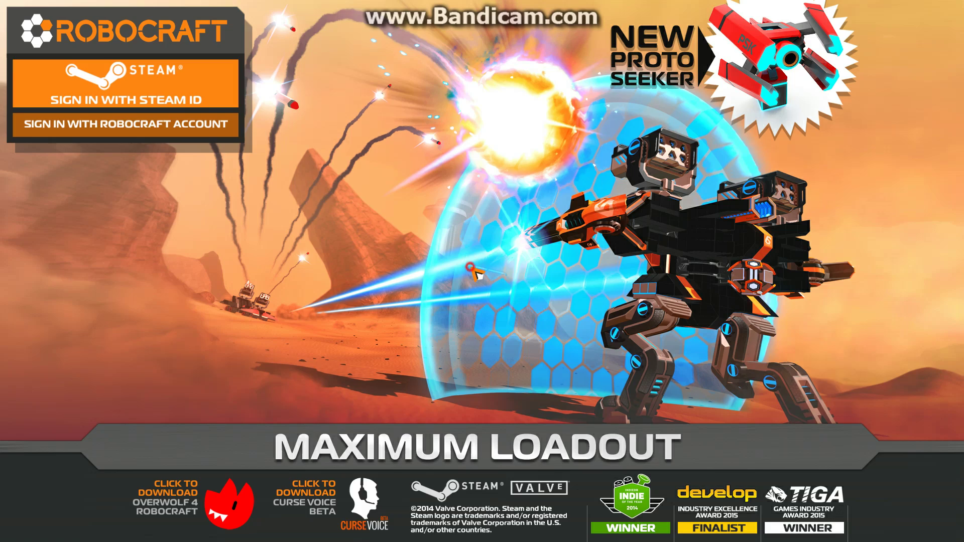
# - Leave the full-screen Robocraft launcher for the desktop, then bring it back from the taskbar
pyautogui.press('super')
pyautogui.rightClick(435, 536)
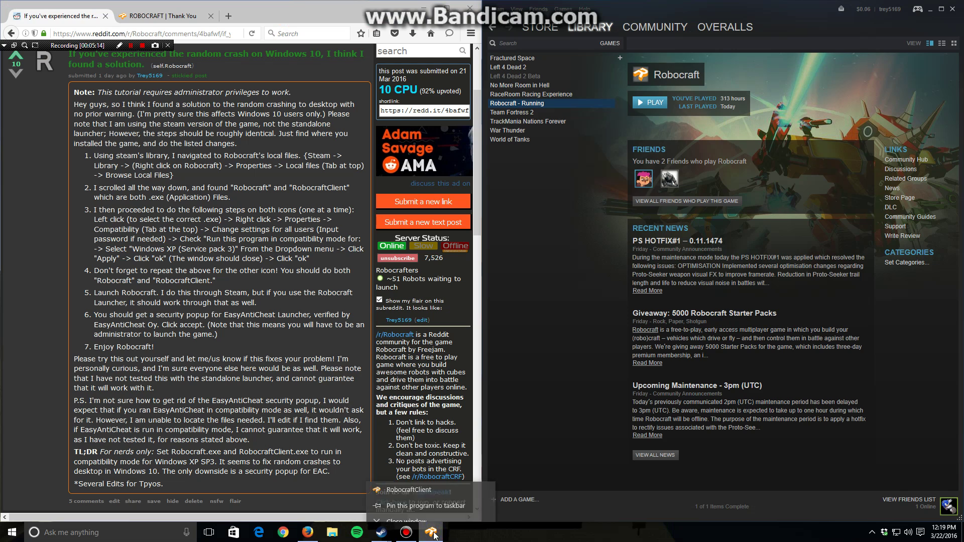
pyautogui.click(415, 509)
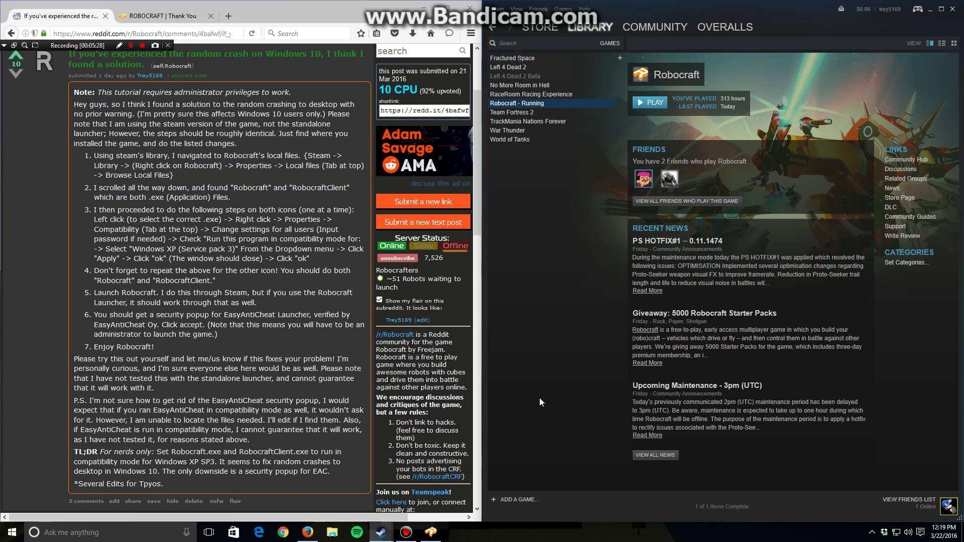
pyautogui.click(431, 532)
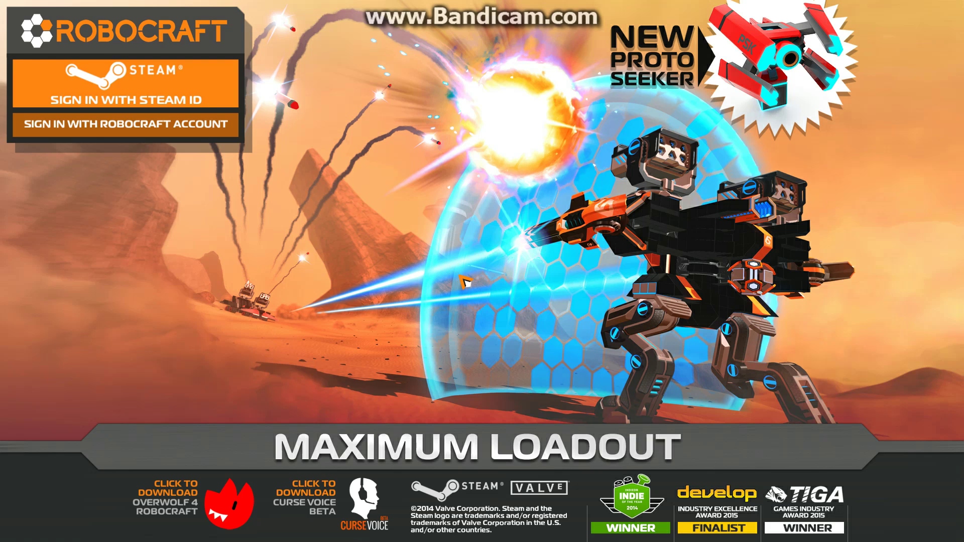
# - Return to the desktop and close the Robocraft launcher window from its taskbar menu
pyautogui.press('super')
pyautogui.press('Escape')
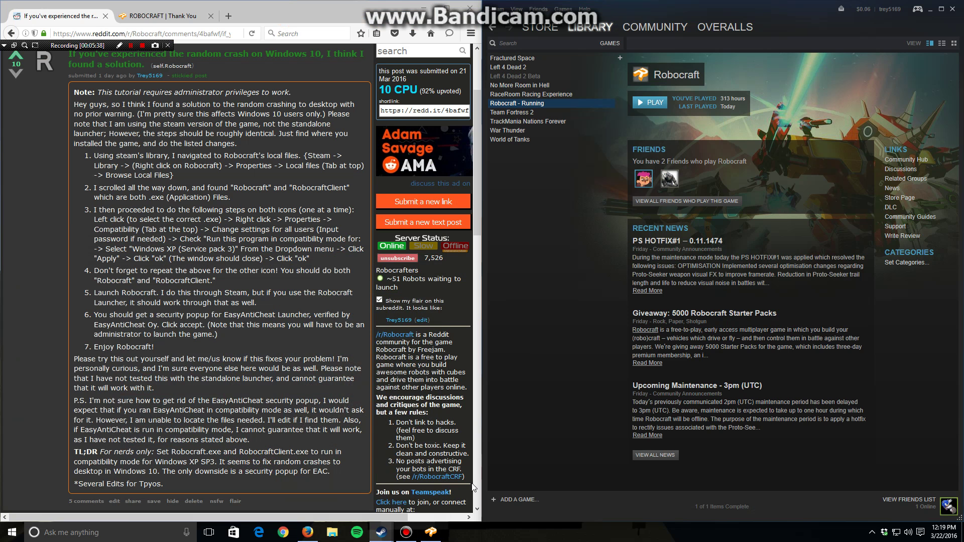
pyautogui.moveTo(433, 536)
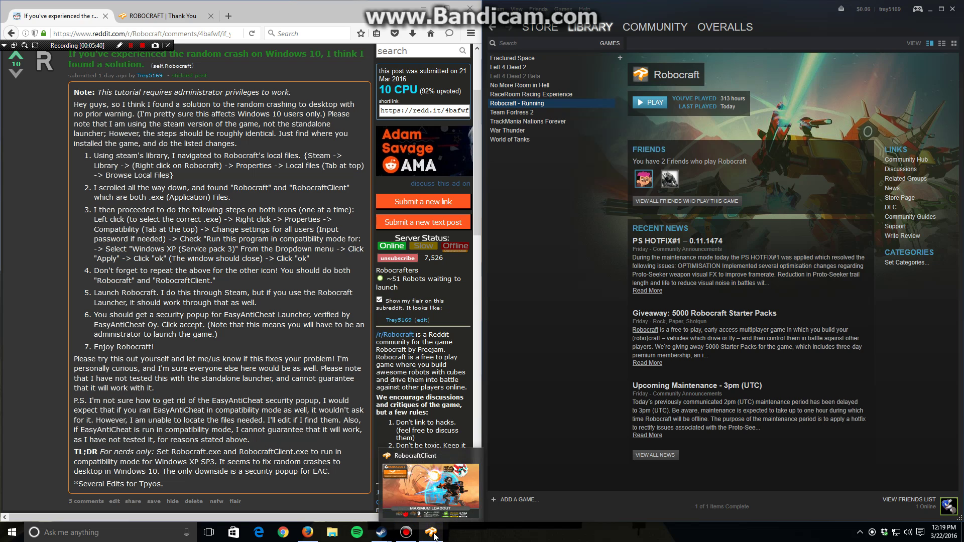
pyautogui.rightClick(432, 536)
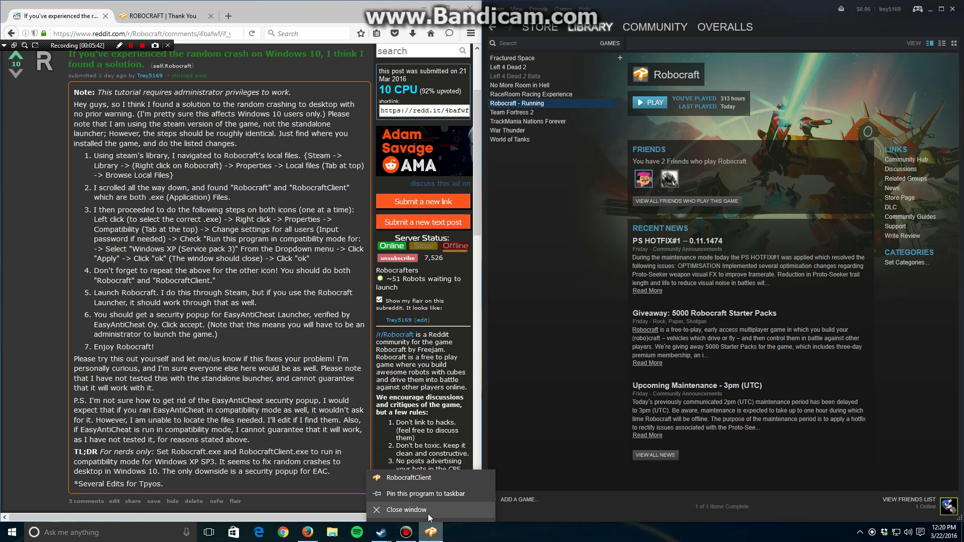
pyautogui.click(429, 510)
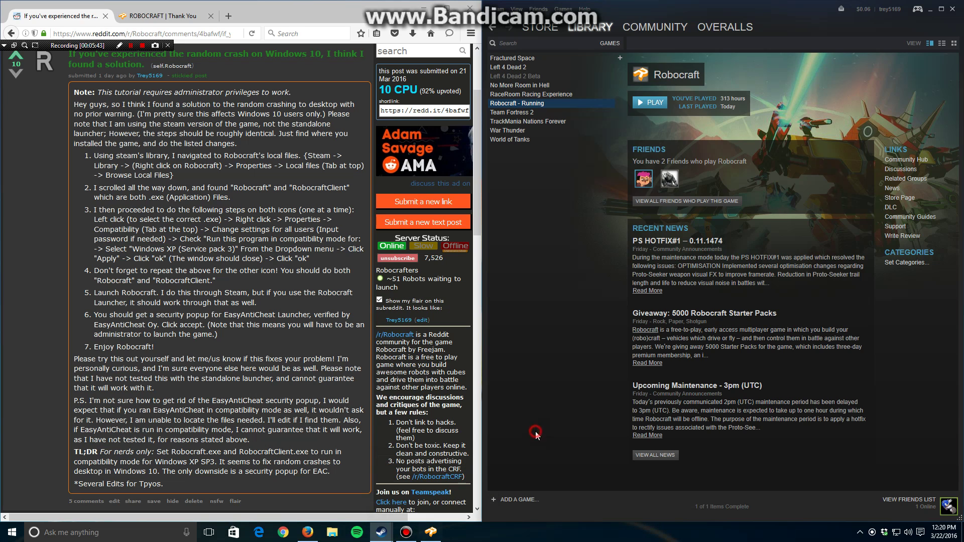
pyautogui.click(432, 537)
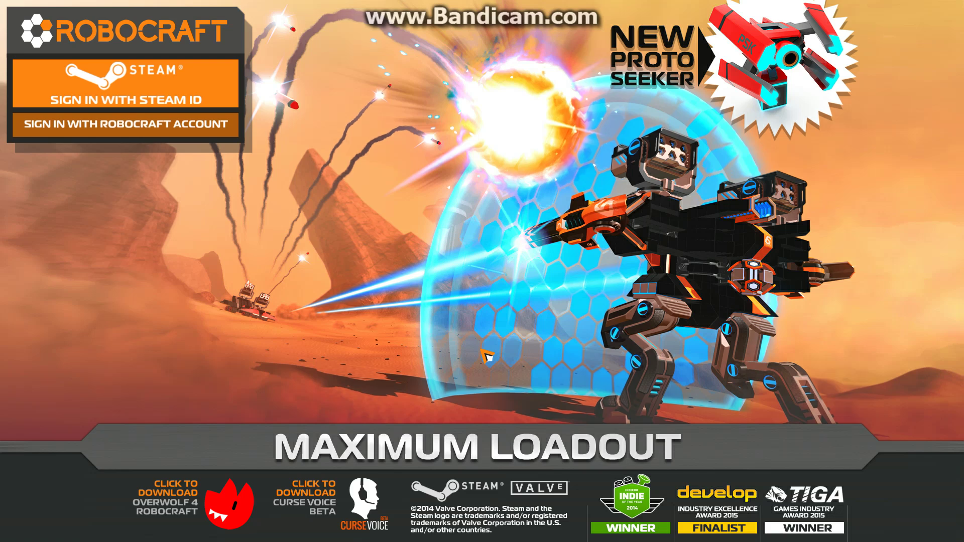
pyautogui.press('super')
pyautogui.press('super')
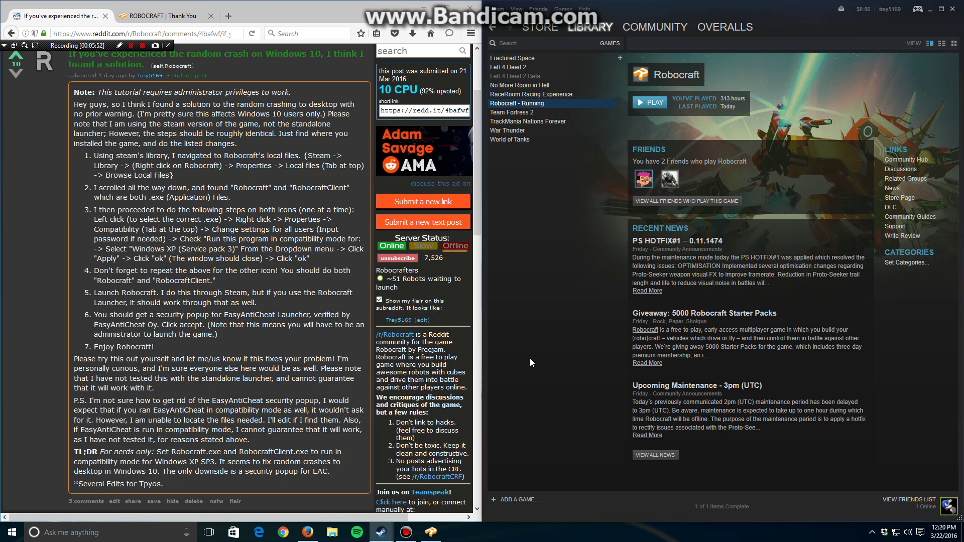
pyautogui.rightClick(431, 532)
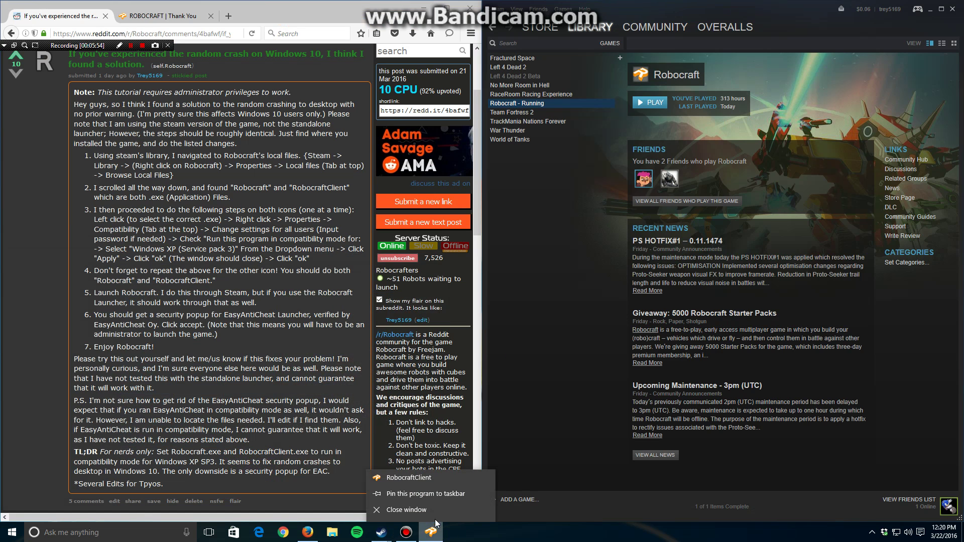